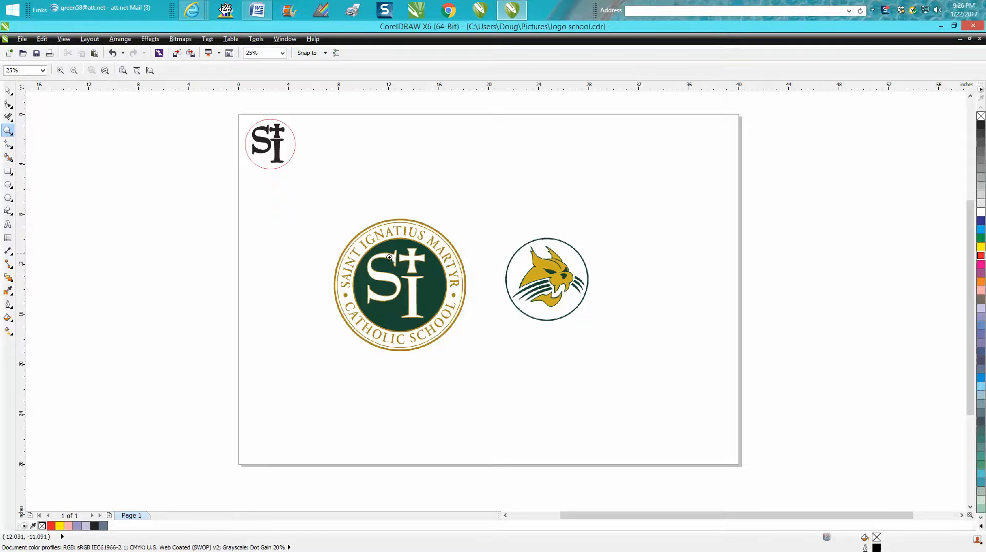
Examine the edge quality of the S in the round school seal's bitmap up close
drag(339, 216, 480, 356)
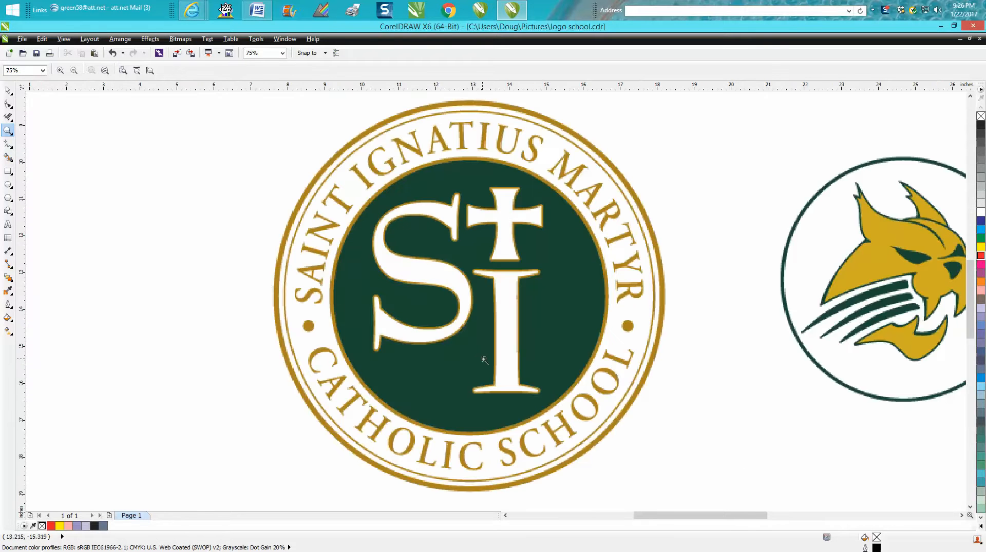
drag(414, 193, 459, 227)
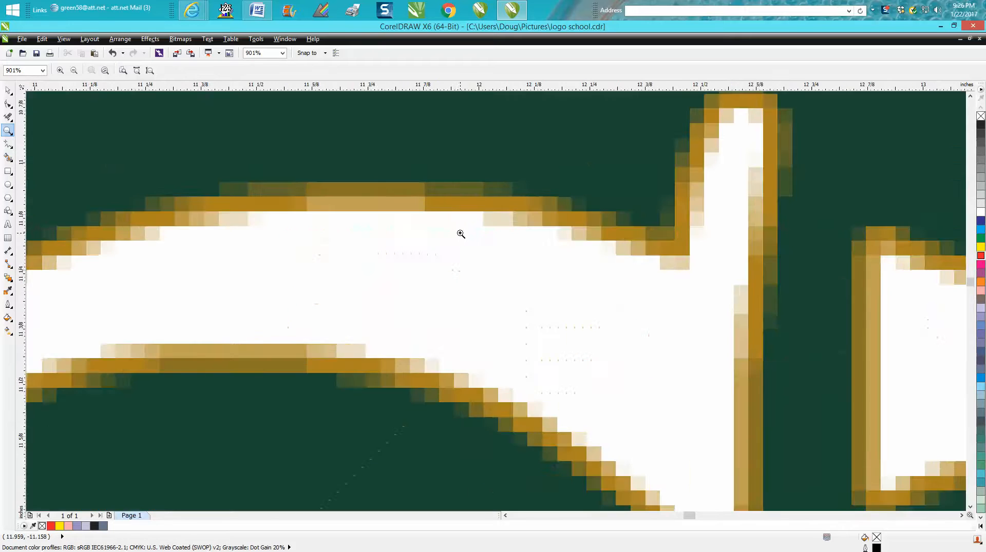
scroll(436, 225, down, 4)
scroll(425, 225, down, 2)
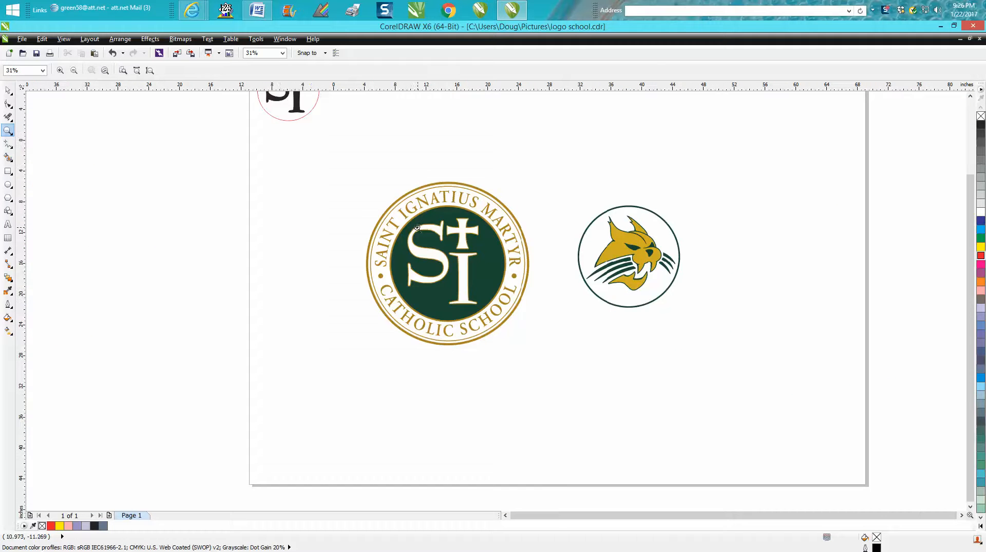
scroll(407, 233, down, 2)
Crop the logo bitmap to the round school seal, cutting off the wildcat emblem
click(8, 91)
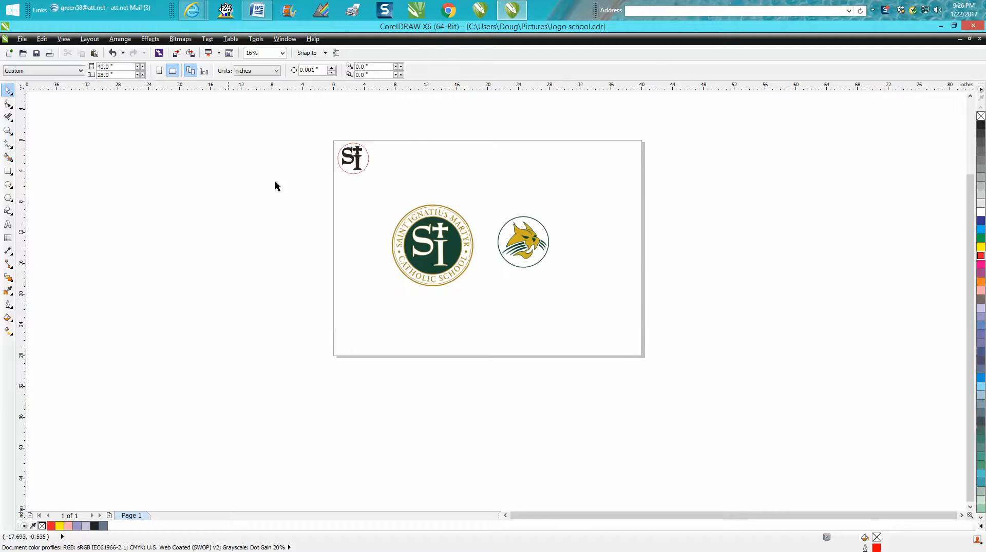
click(416, 237)
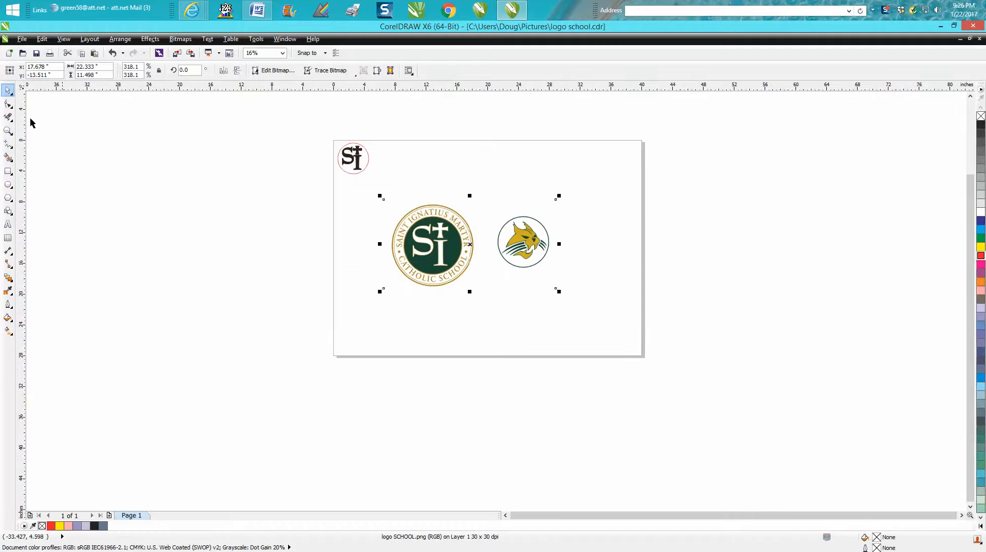
click(11, 122)
click(13, 121)
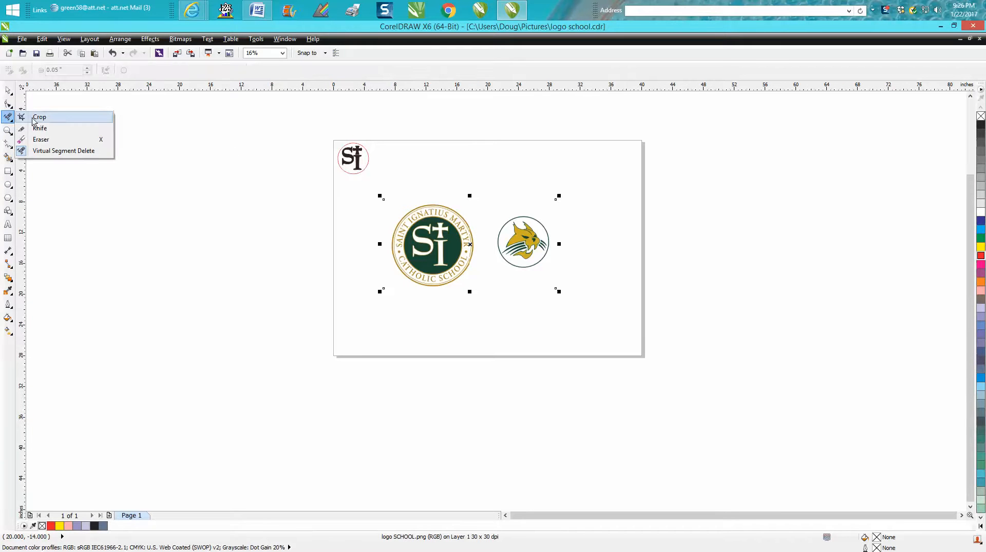
click(36, 120)
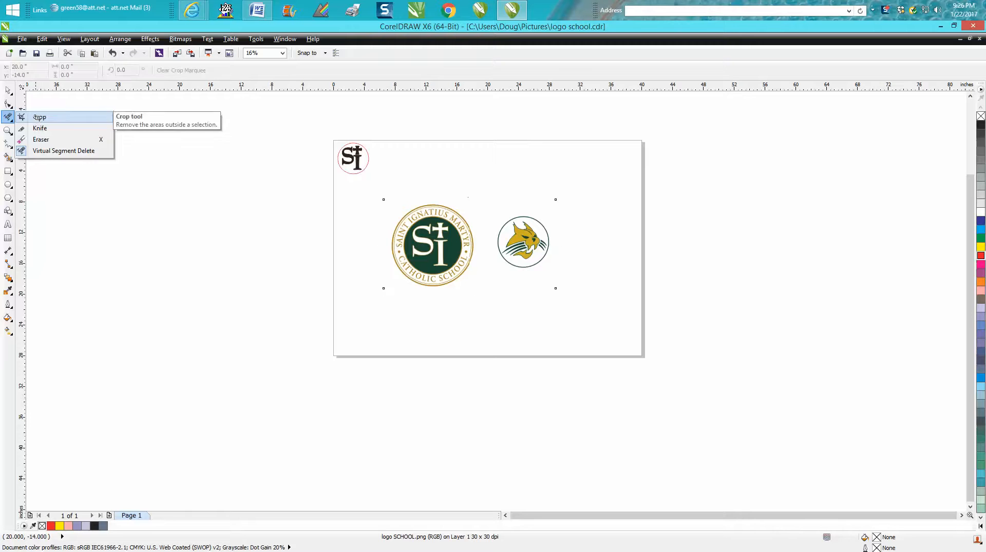
drag(383, 199, 482, 291)
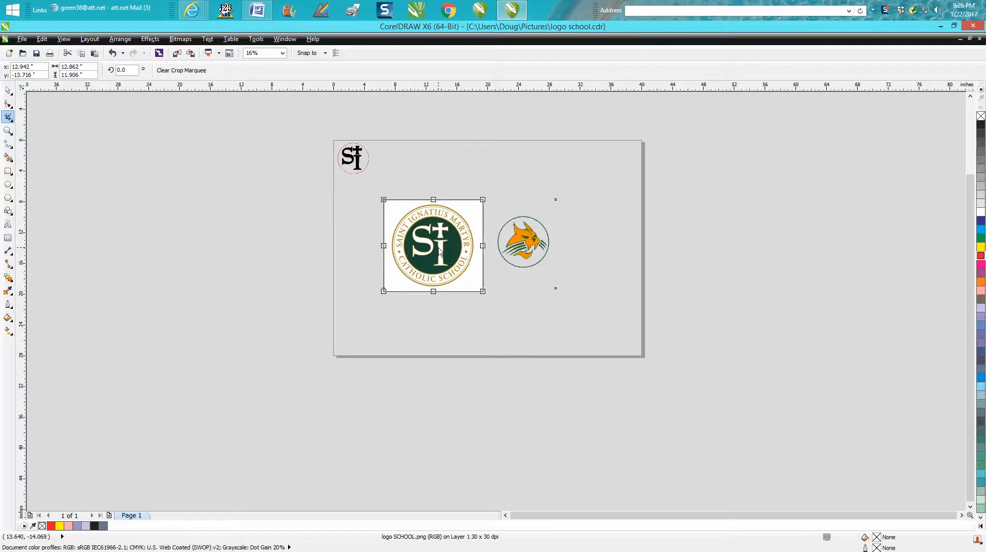
double_click(441, 249)
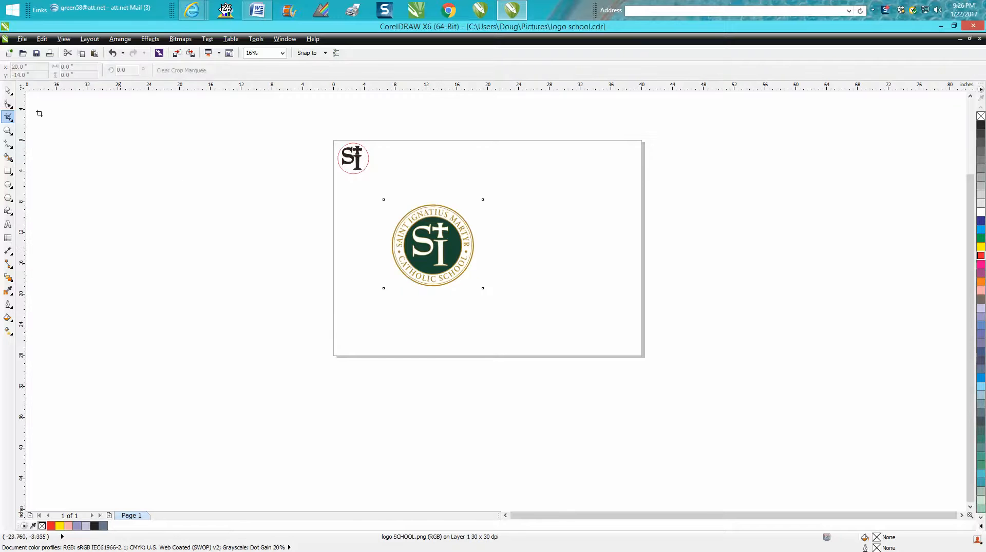
Move the cropped seal higher on the page and place a copy of it directly below
click(7, 91)
drag(433, 244, 433, 199)
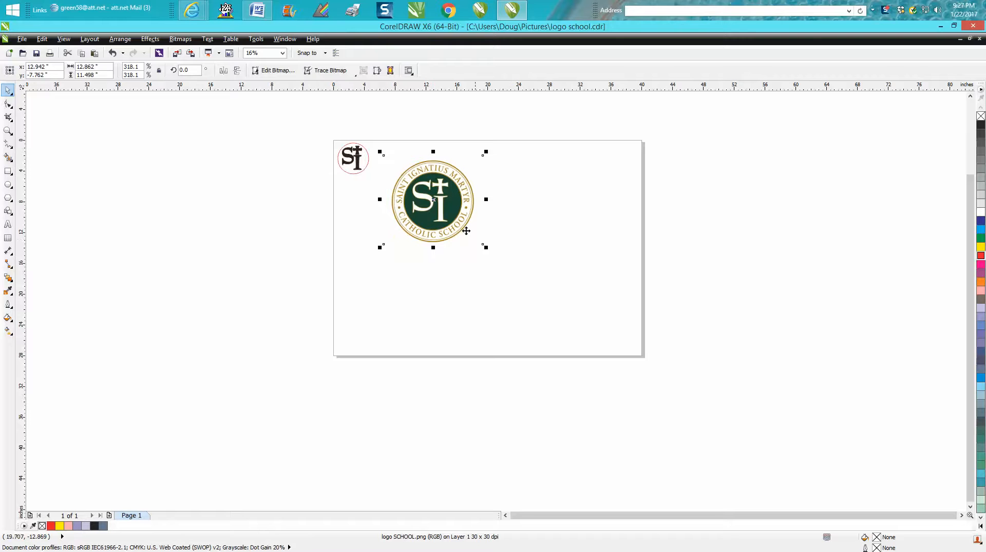
drag(434, 204, 437, 297)
Convert the upper seal to a 300 dpi Black and White (1-bit) bitmap
click(445, 215)
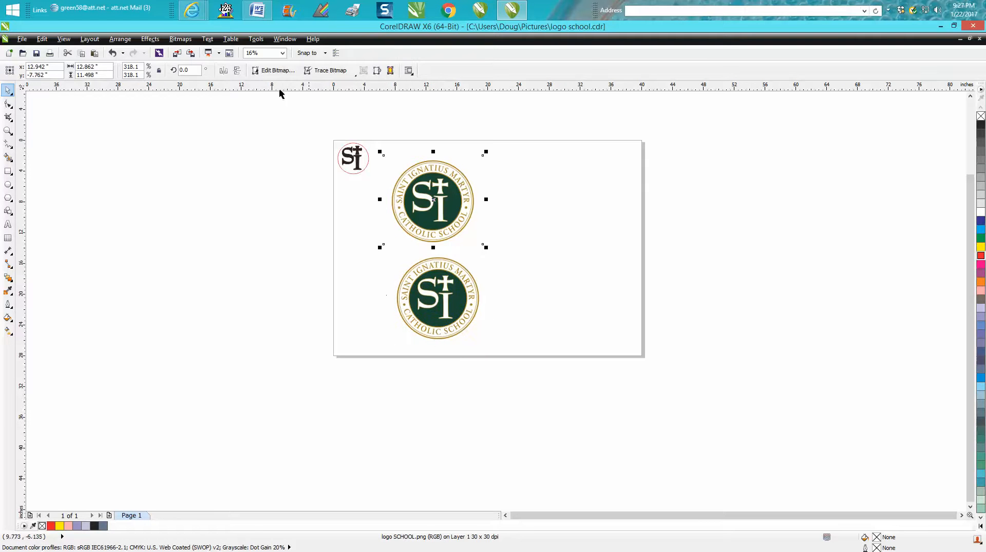
click(184, 43)
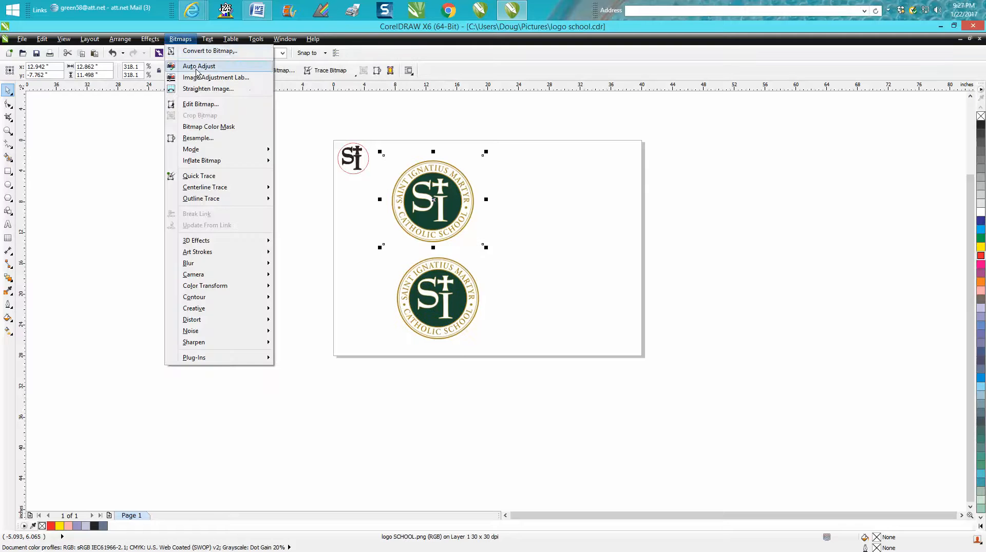
click(196, 52)
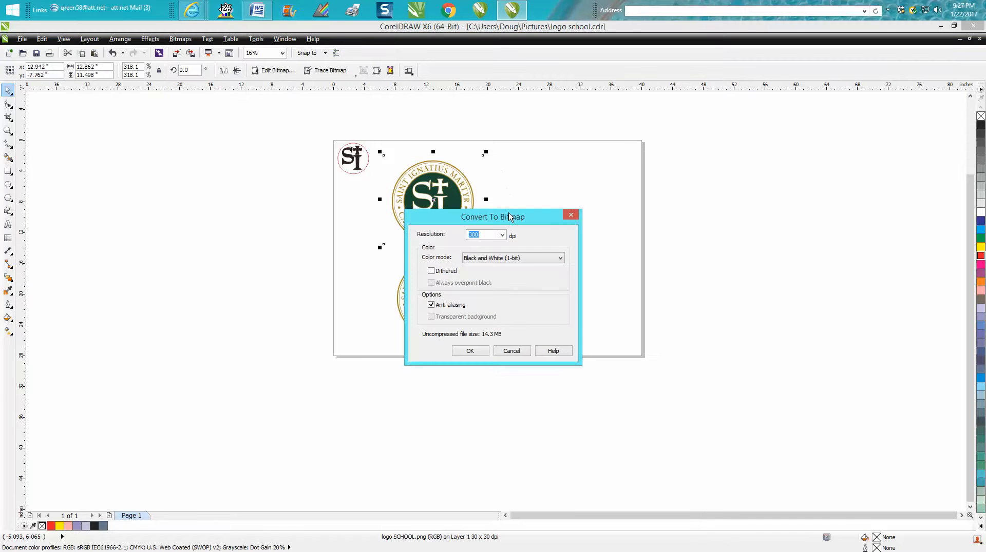
click(470, 351)
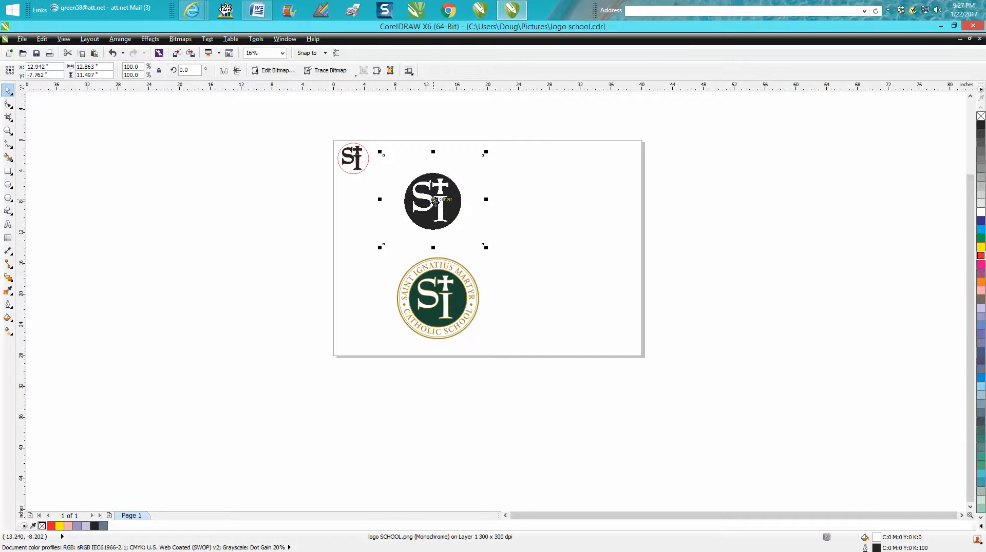
Outline-trace the black-and-white seal as Clipart with the bitmap reduced, and place the traced result beside its source
mouse_move(434, 200)
mouse_down()
mouse_move(515, 202)
mouse_move(426, 200)
mouse_up()
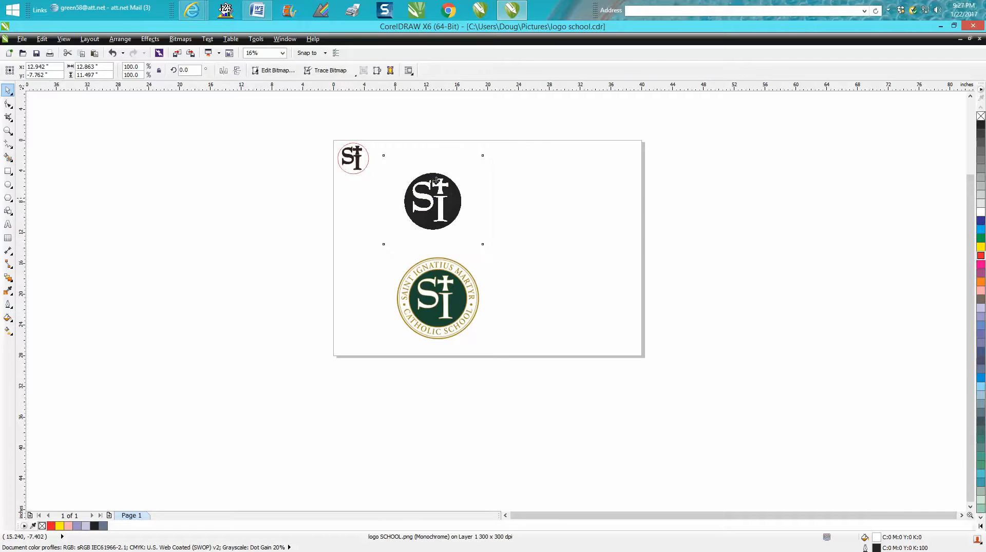
click(336, 75)
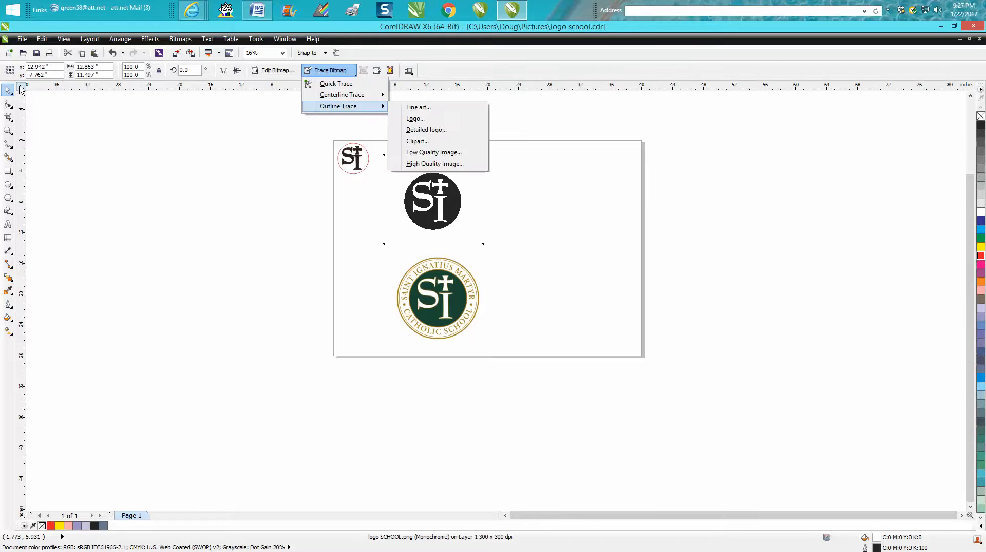
click(9, 91)
click(328, 72)
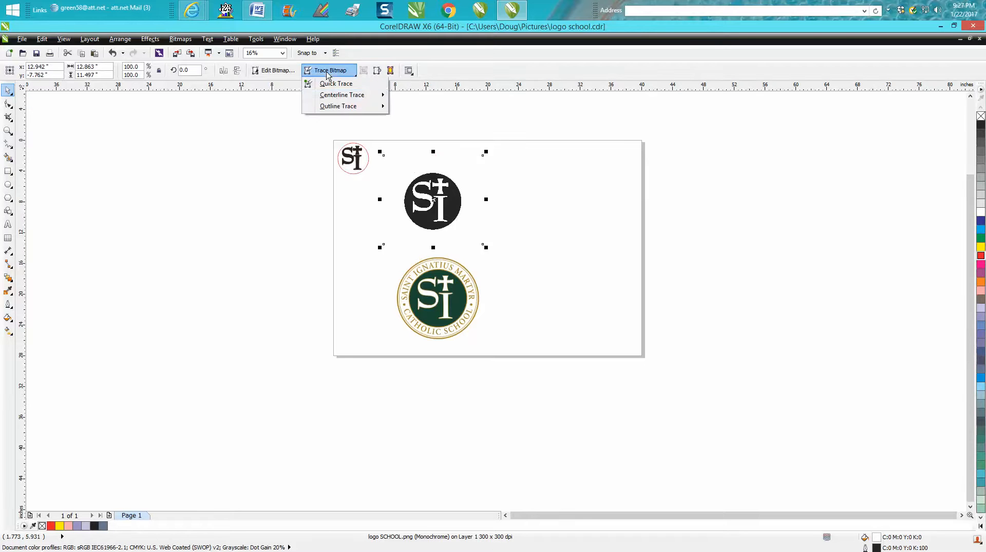
mouse_move(340, 109)
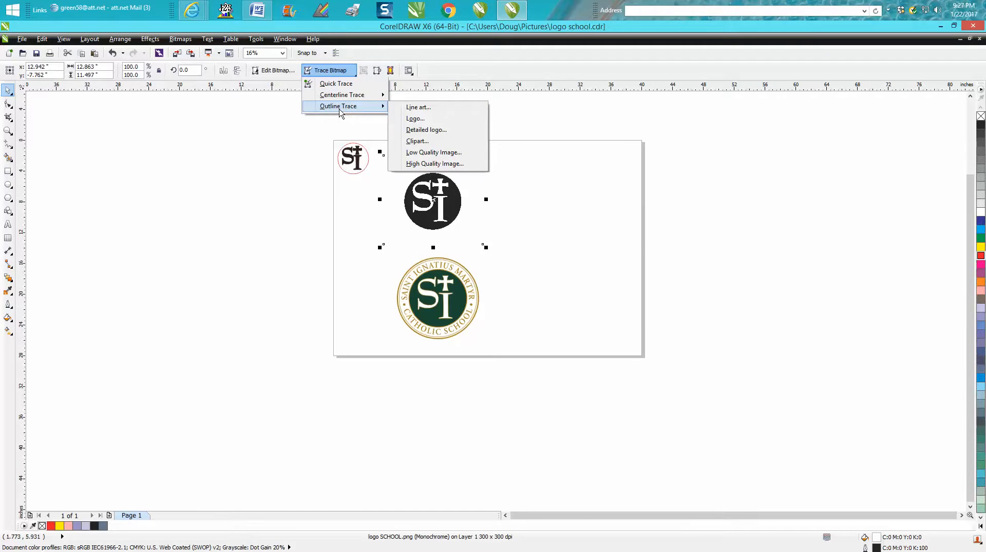
click(415, 142)
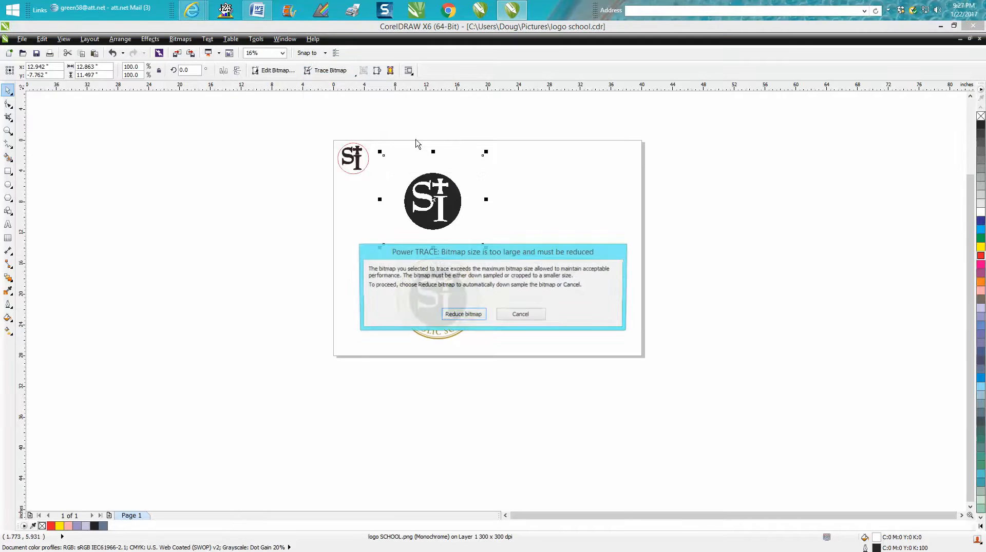
click(463, 315)
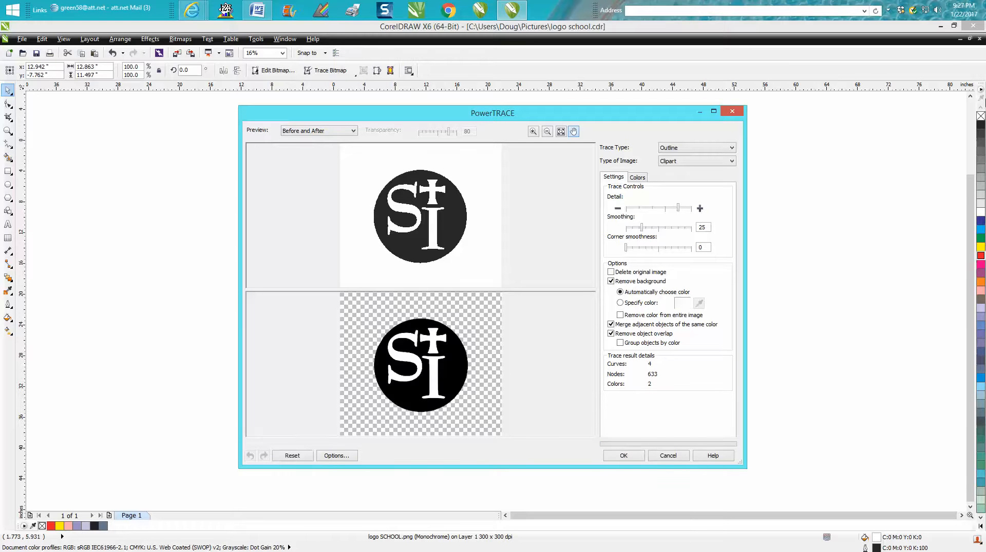
click(637, 455)
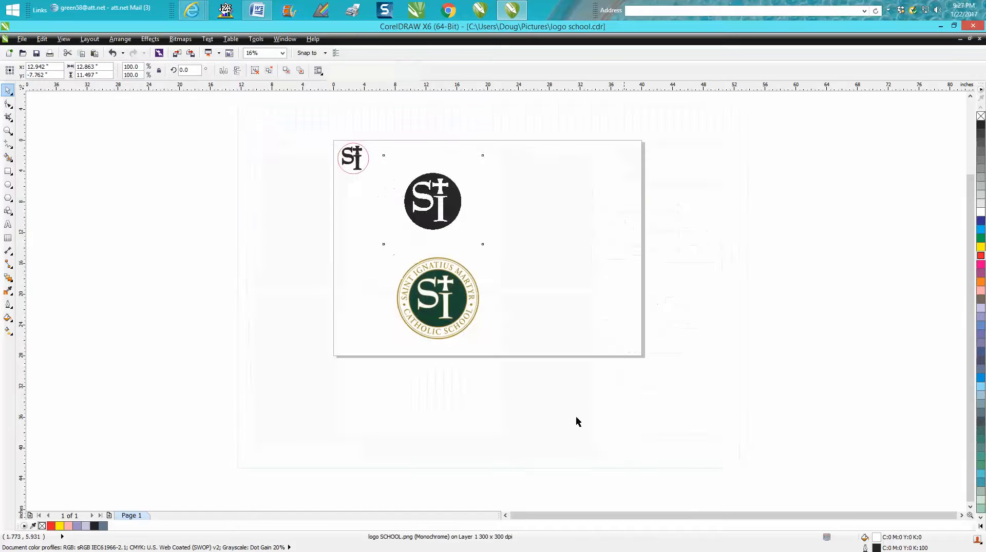
drag(456, 202, 541, 204)
Outline-trace the color seal as Clipart and place the traced result beside its source bitmap
click(457, 300)
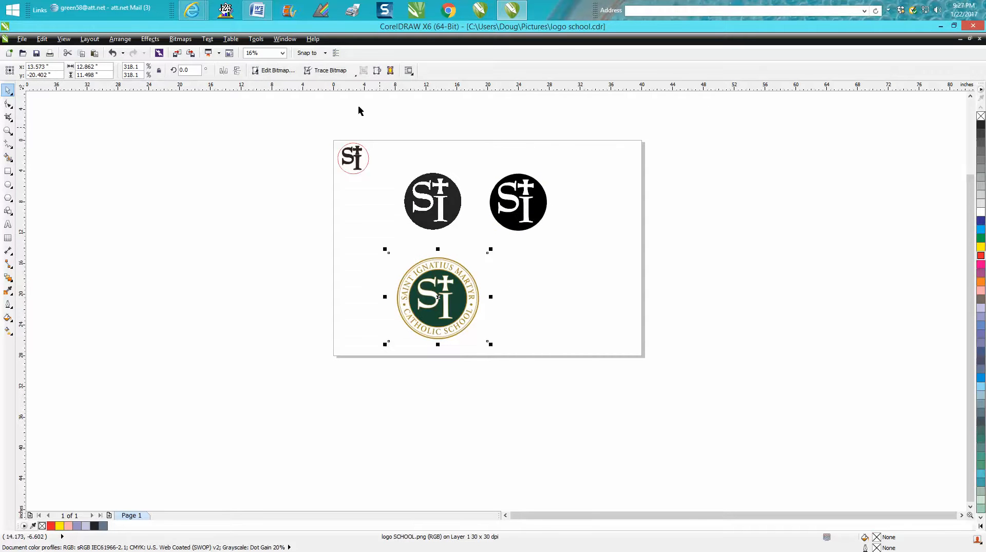
click(337, 73)
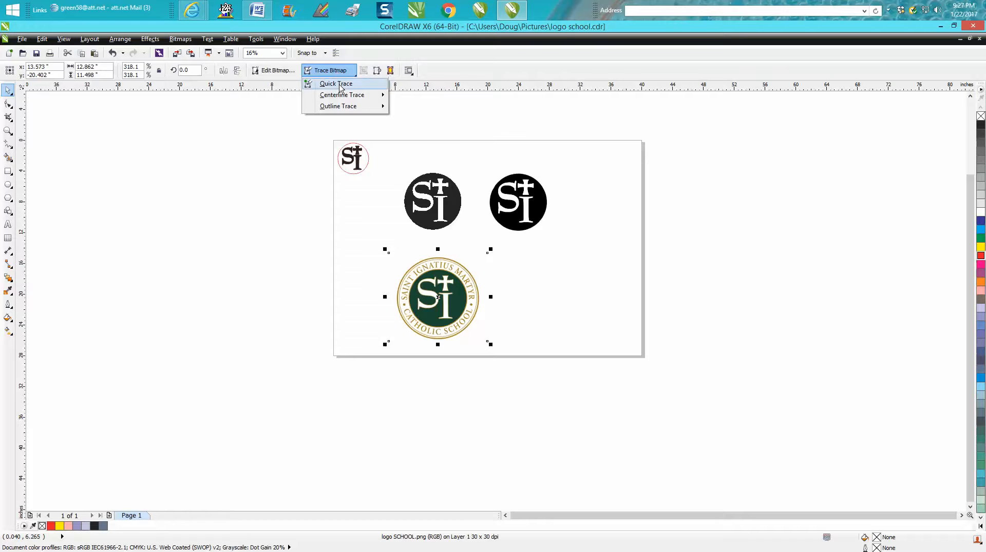
mouse_move(339, 108)
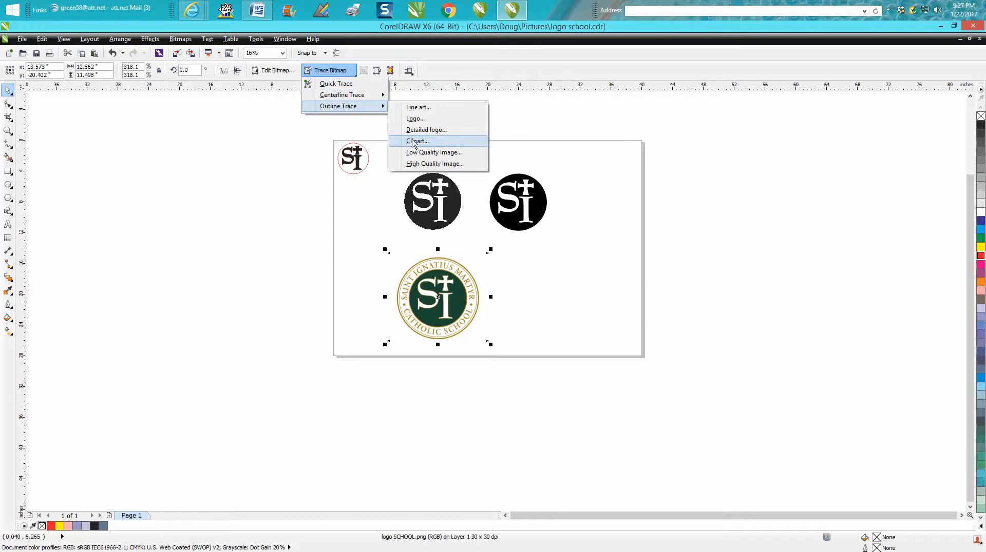
click(411, 139)
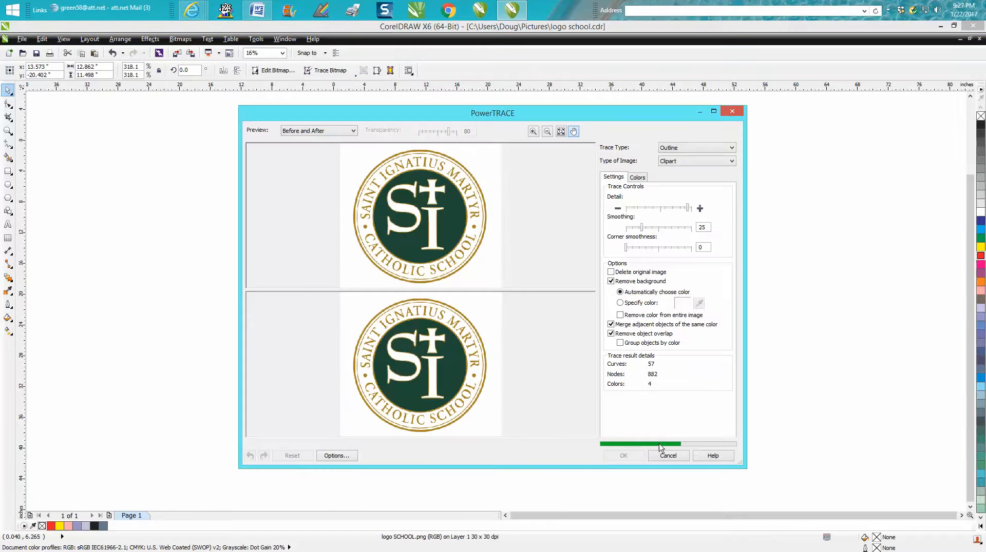
click(632, 456)
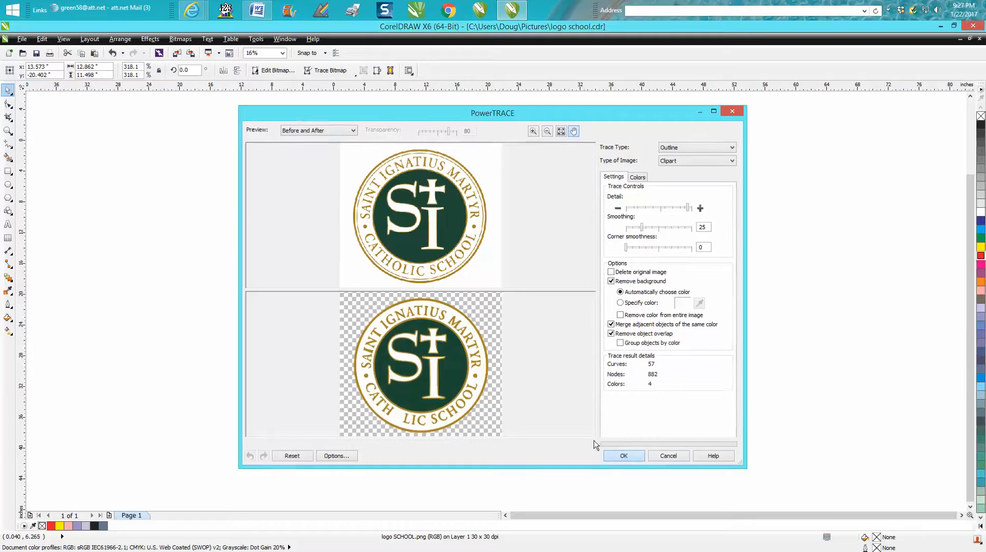
drag(450, 298, 545, 286)
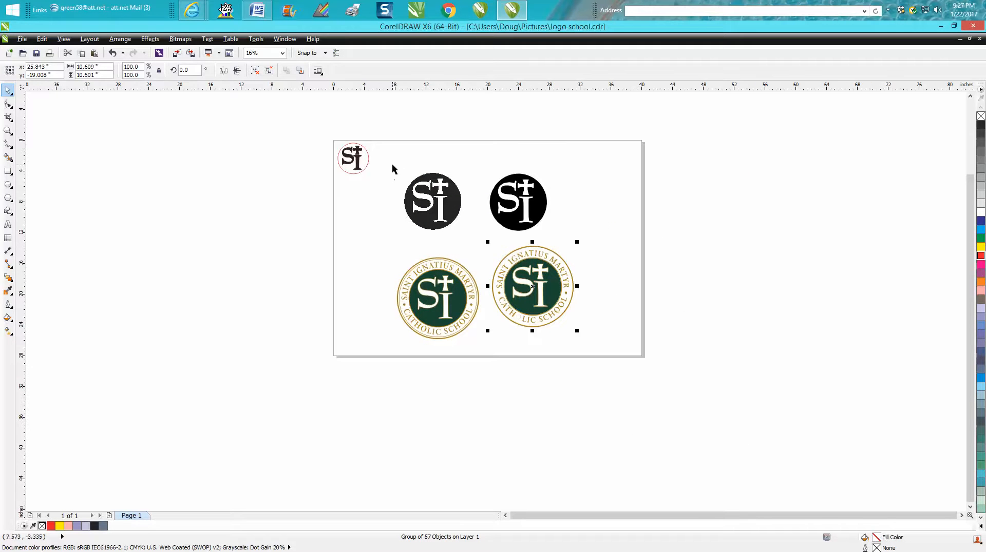
Delete the black-and-white and color source bitmaps, keeping only their two traced versions
drag(401, 169, 346, 362)
key(Delete)
drag(399, 255, 426, 324)
key(Delete)
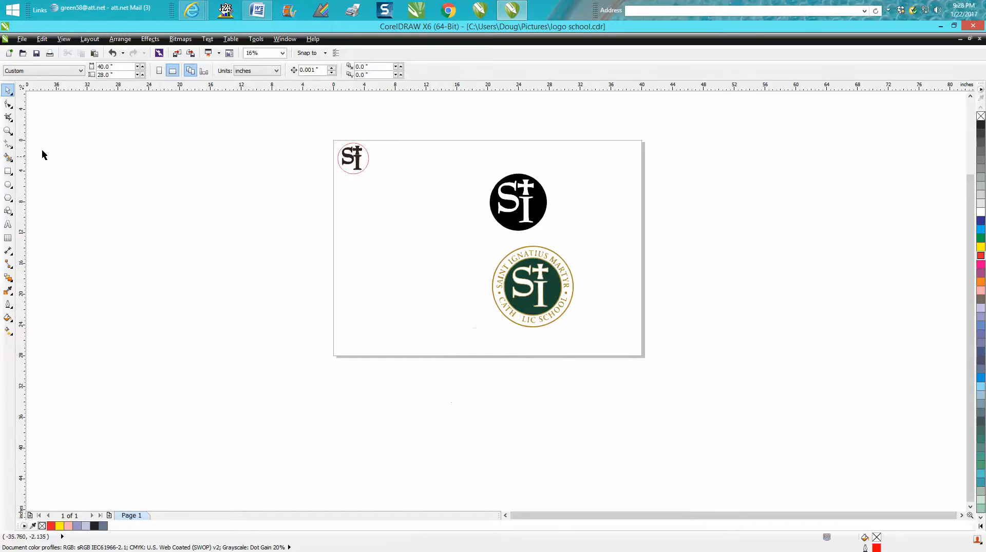
Ungroup all the objects of the traced color seal
click(8, 130)
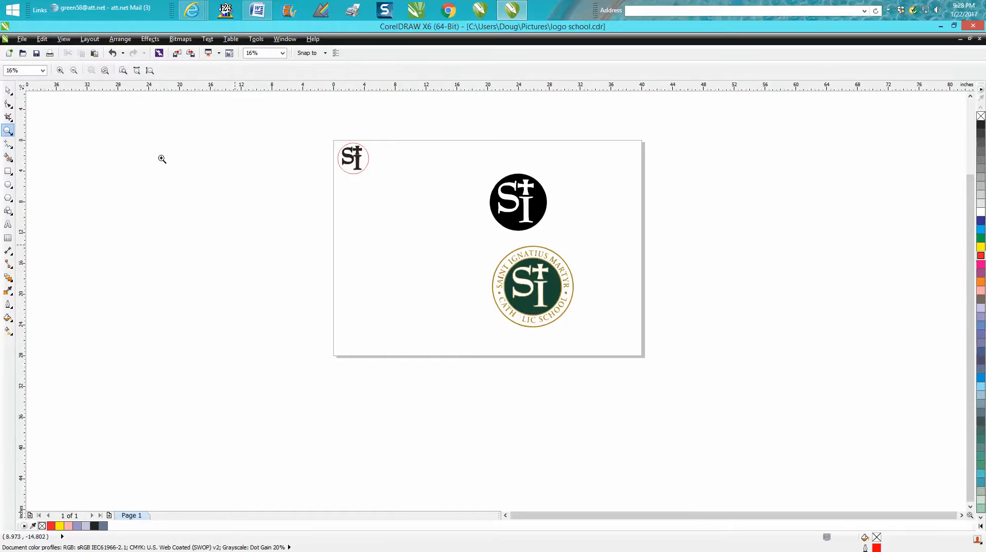
click(521, 268)
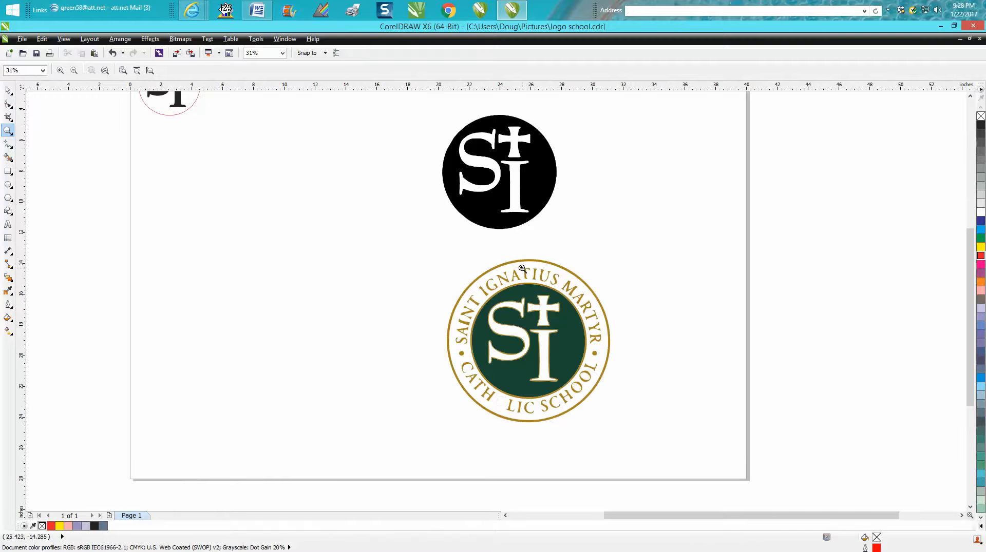
click(8, 91)
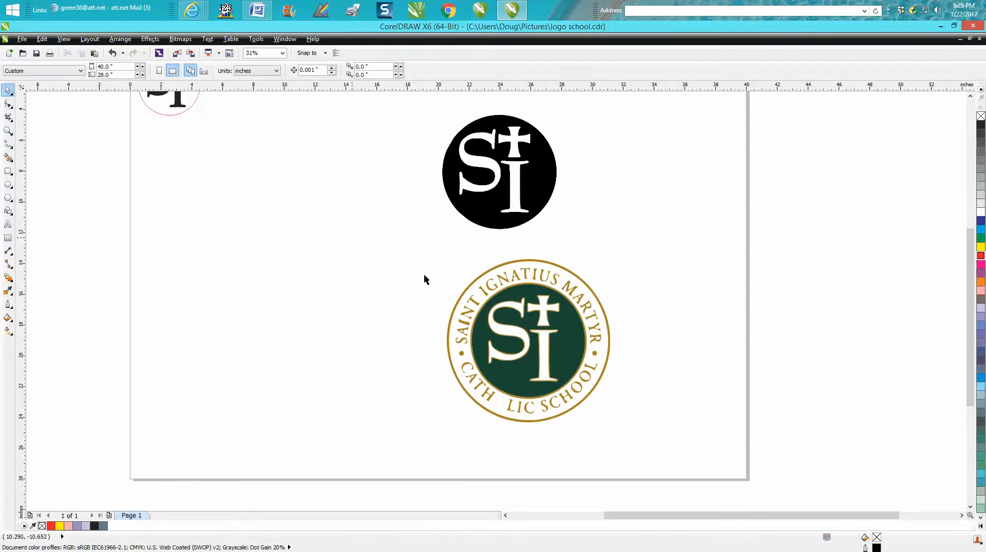
click(525, 318)
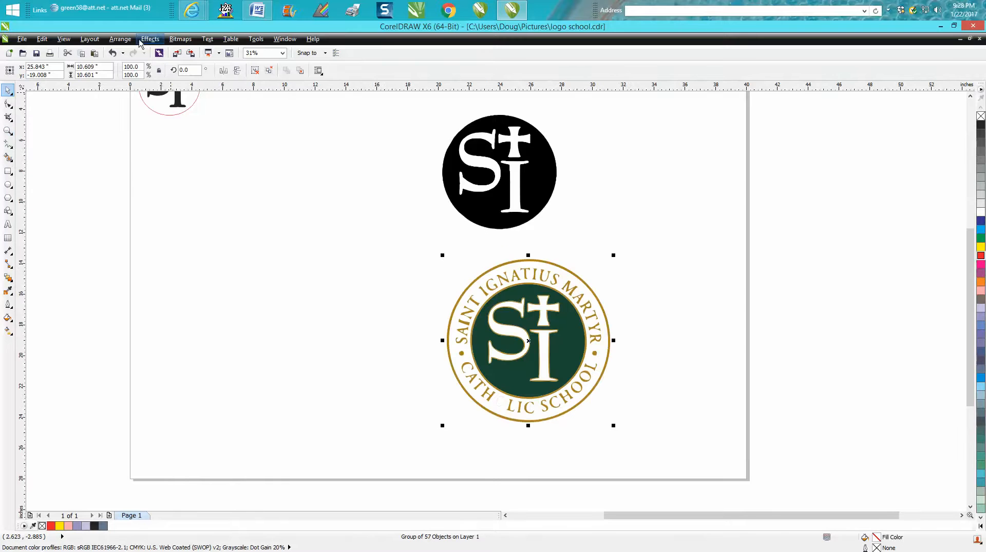
click(123, 40)
click(138, 116)
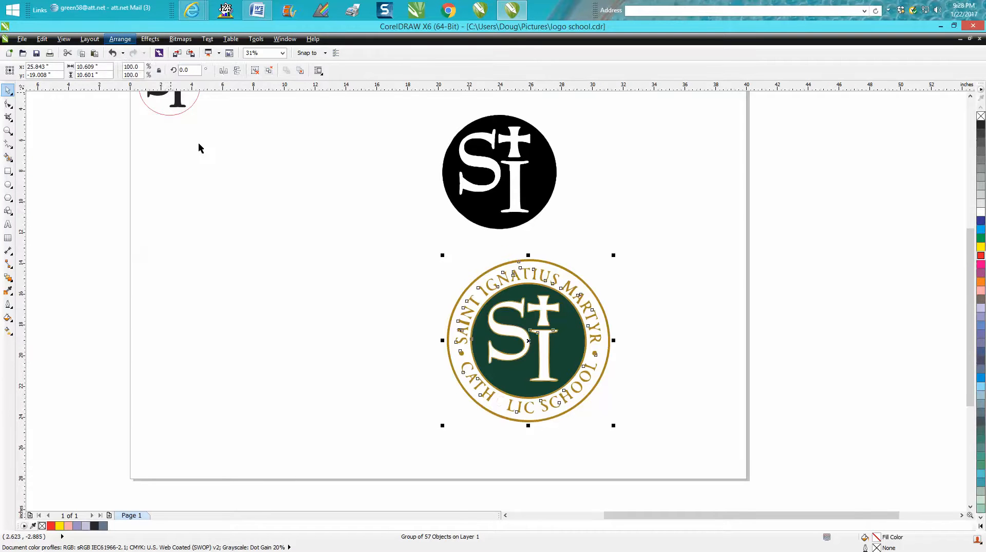
Delete the outer gold ring and the letter U of IGNATIUS from the ungrouped color seal
click(506, 273)
click(508, 267)
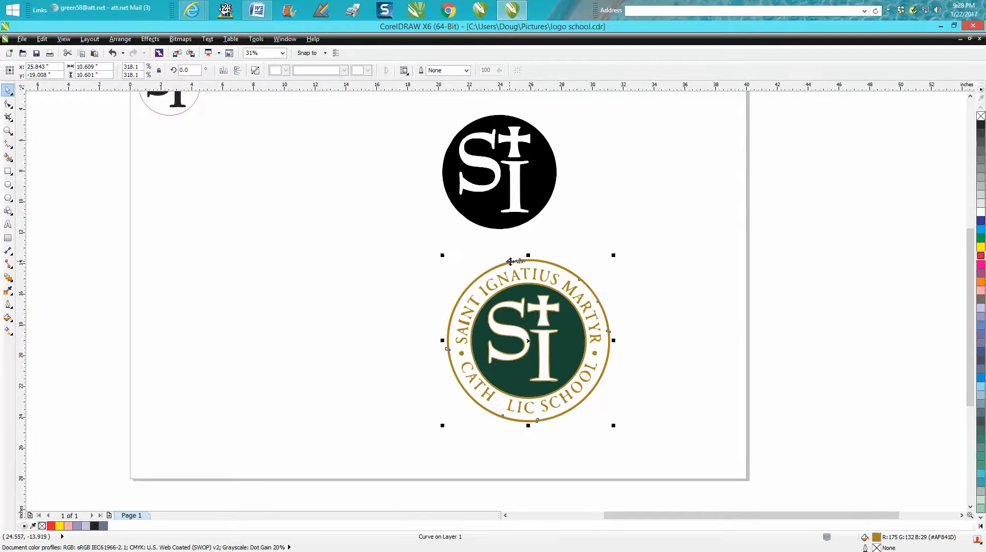
key(Delete)
click(541, 280)
key(Delete)
Move the green monogram disc beside the black-and-white trace and delete the leftover gold lettering and outlines
click(566, 326)
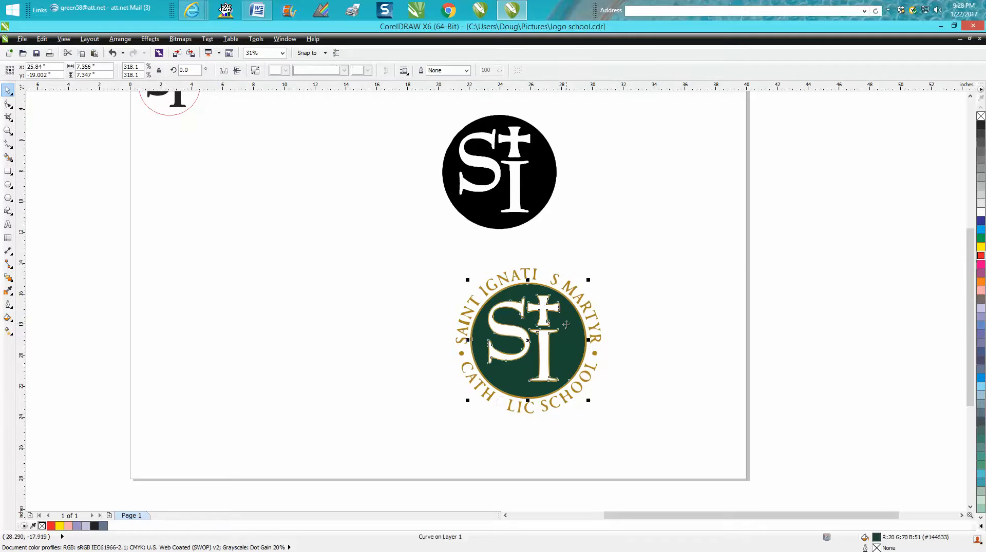
drag(568, 339, 663, 222)
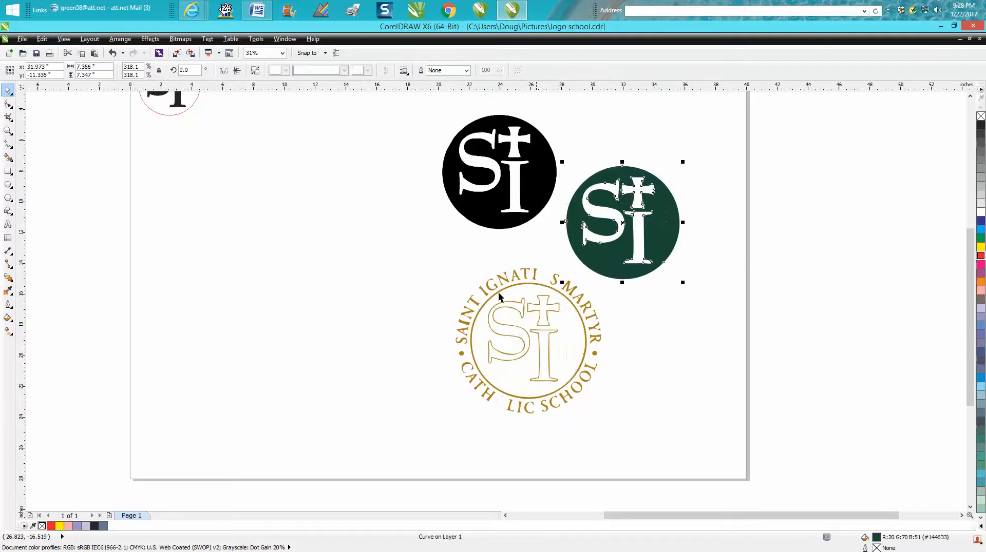
drag(614, 243, 630, 197)
drag(420, 257, 648, 434)
key(Delete)
Fill the green monogram disc with black and place it directly next to the black-and-white trace
click(635, 212)
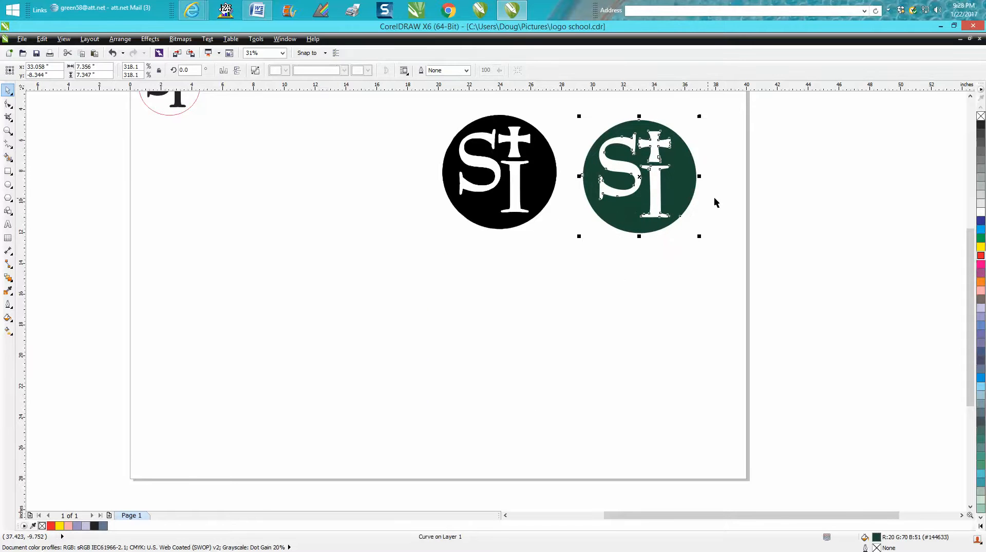
click(981, 125)
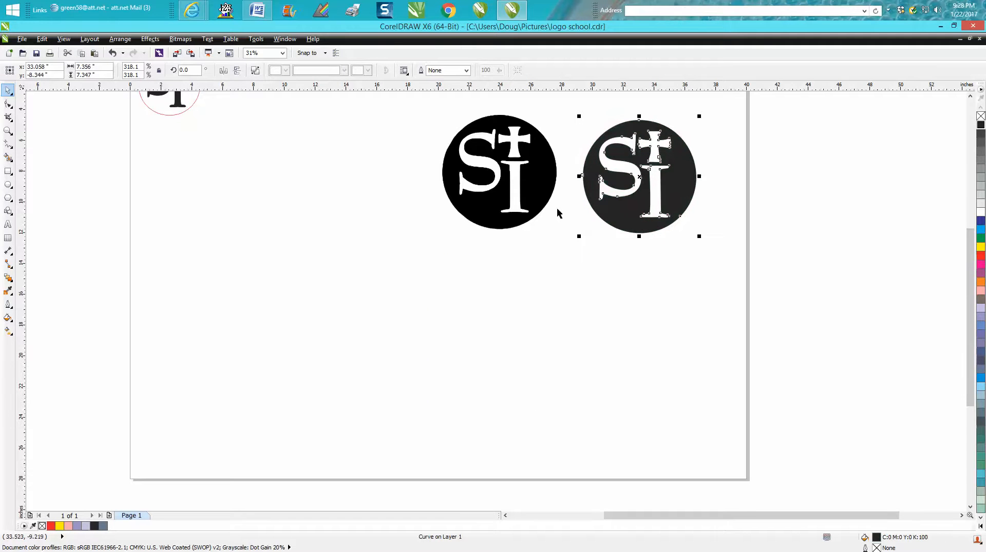
drag(637, 180, 616, 176)
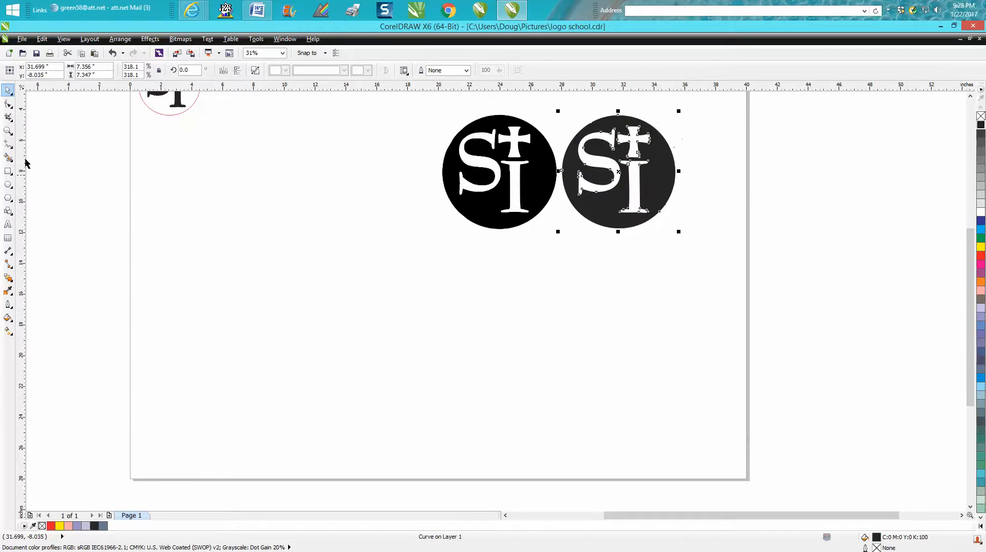
Delete the rough-edged black-and-white trace and move the smoother color-traced disc into its place
click(8, 131)
drag(430, 114, 710, 248)
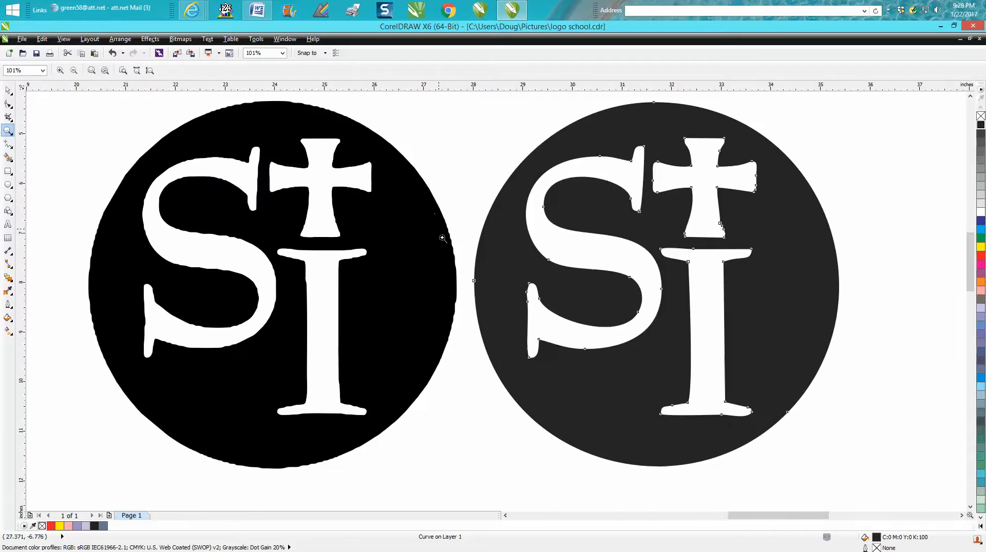
drag(434, 217, 520, 315)
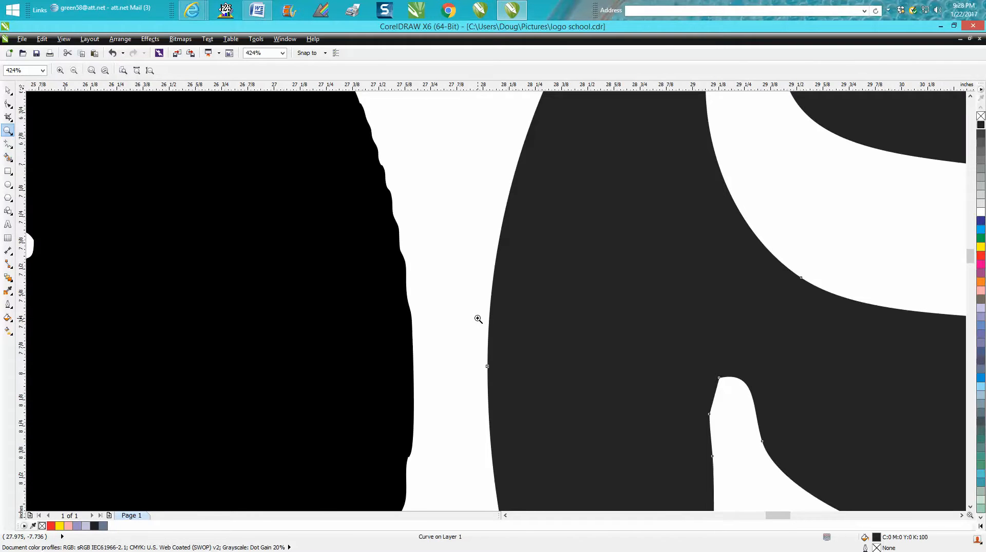
scroll(478, 318, down, 5)
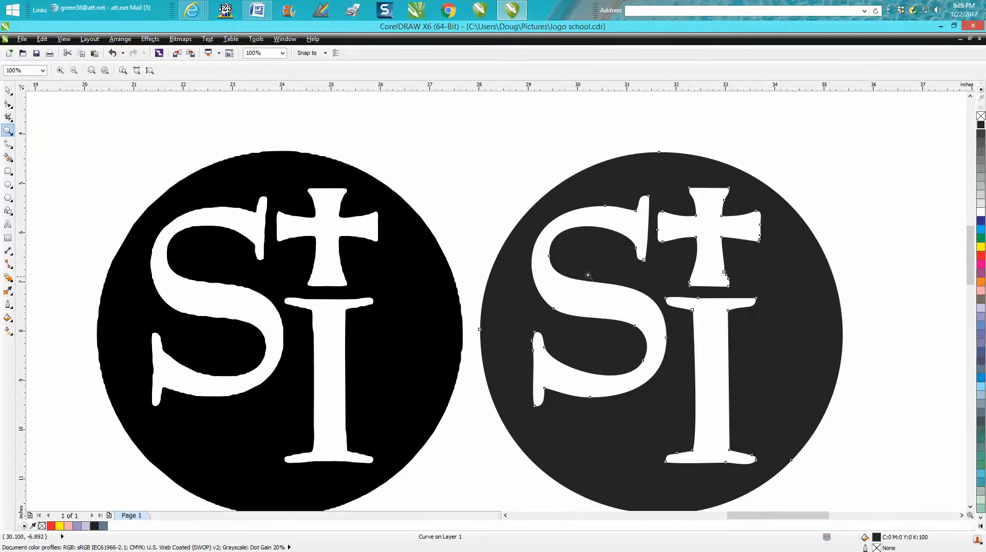
click(9, 90)
click(241, 185)
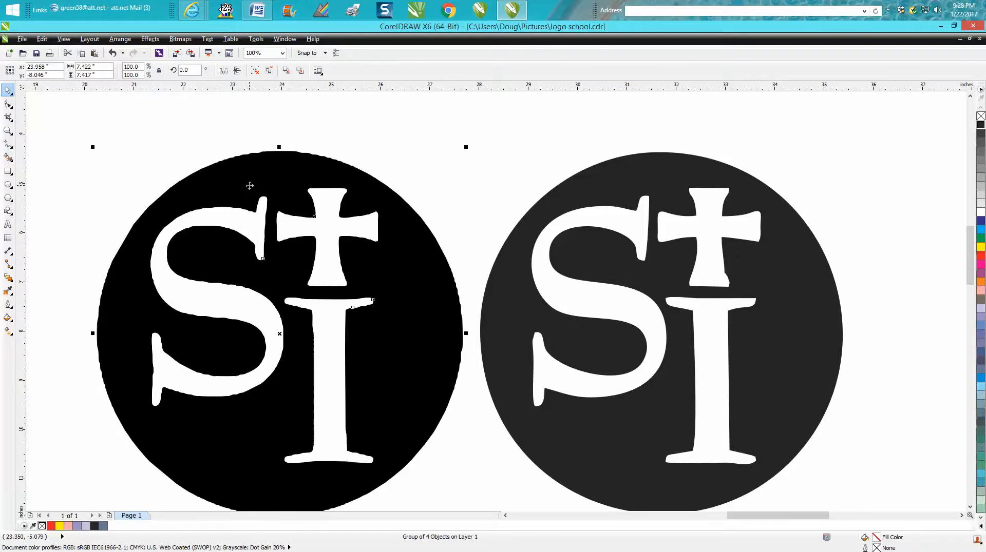
key(Delete)
drag(606, 258, 284, 226)
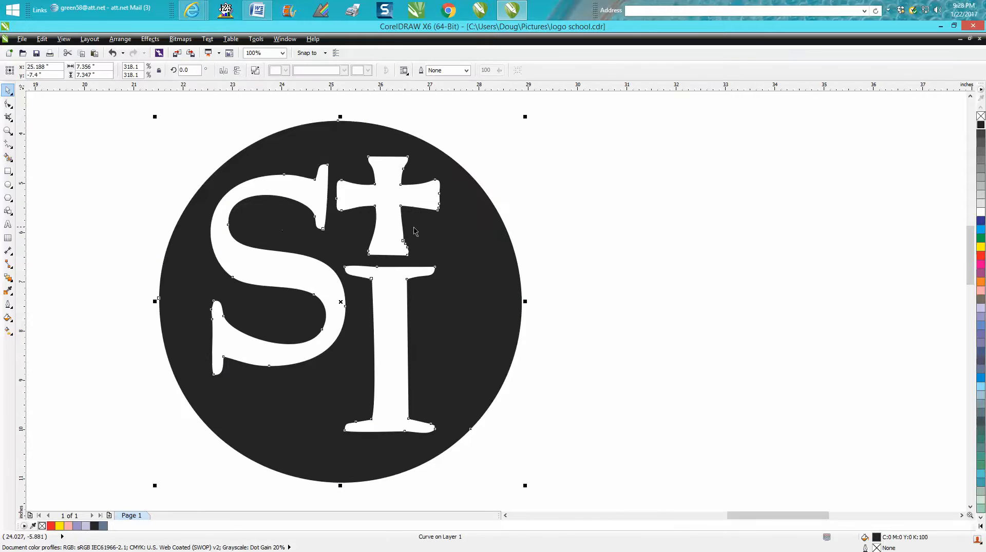
Give the monogram disc no fill and a red outline, and break its curve apart
click(980, 116)
right_click(980, 255)
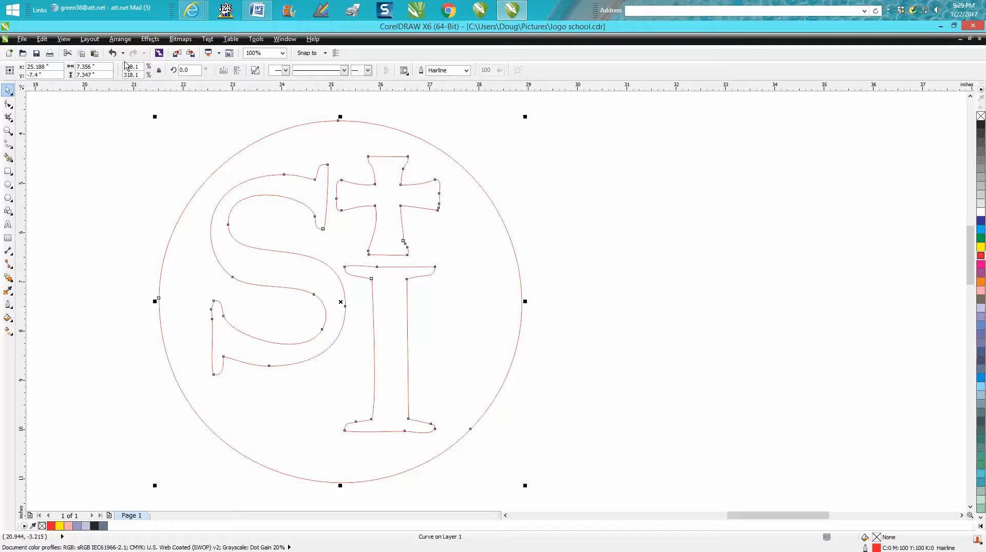
click(120, 39)
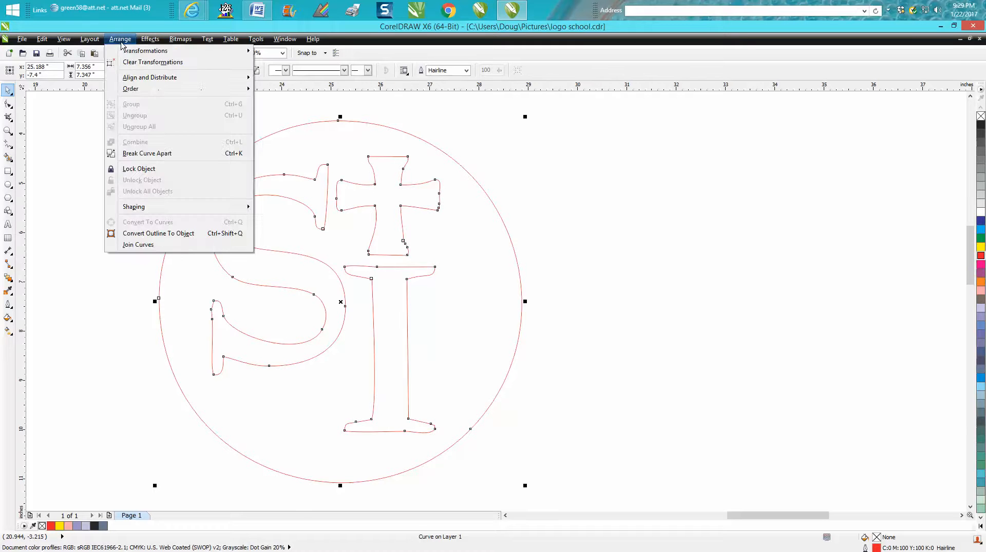
click(151, 153)
click(161, 152)
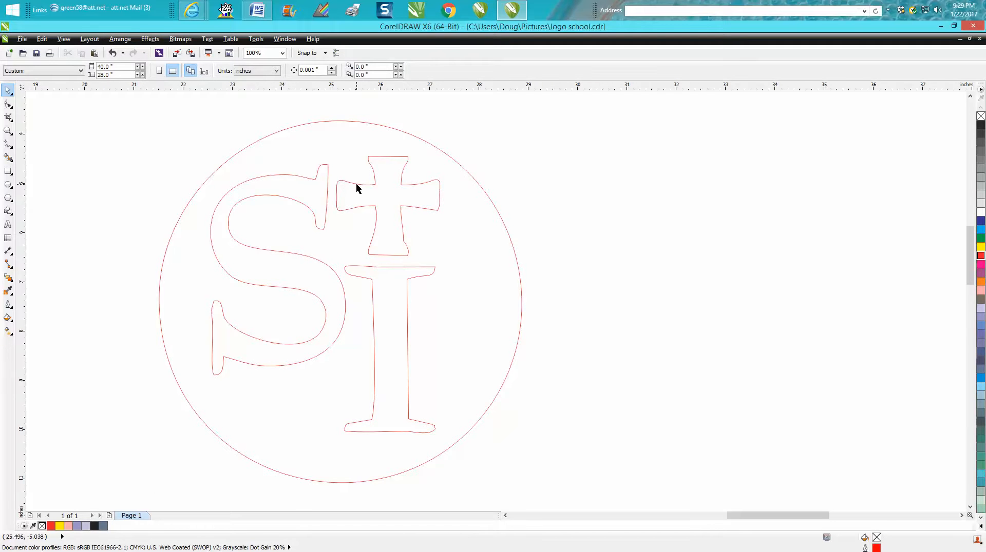
Duplicate all the monogram and circle outlines, placing the copy to the right of the original
scroll(391, 187, down, 2)
drag(256, 139, 493, 341)
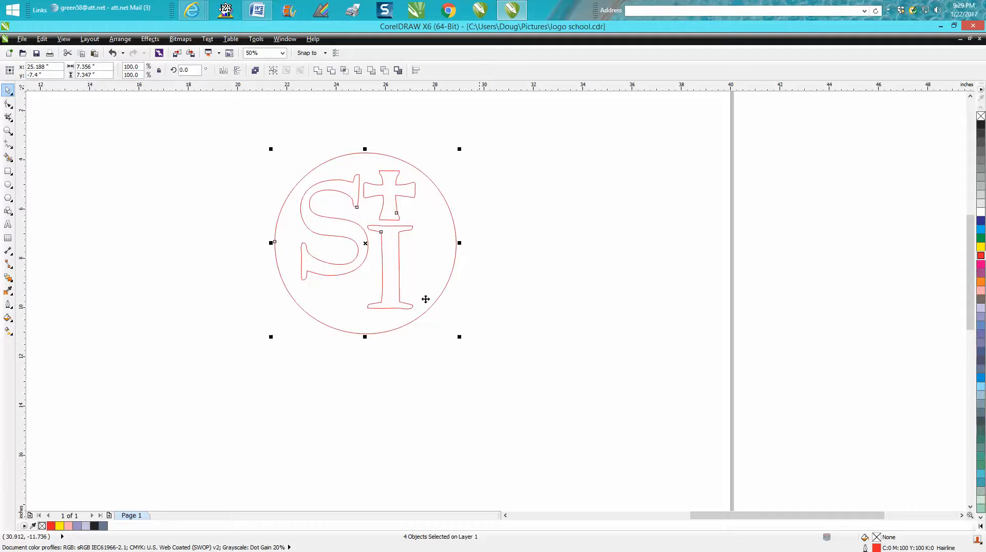
drag(383, 244, 601, 221)
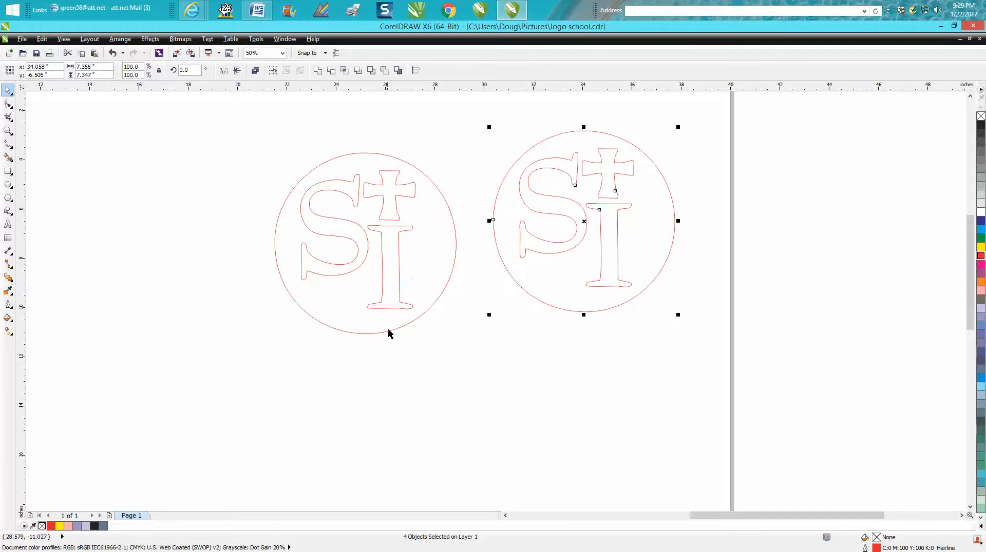
Draw a small upright rectangle across the lower edge of the original circle and group it with that circle and its monogram
click(8, 170)
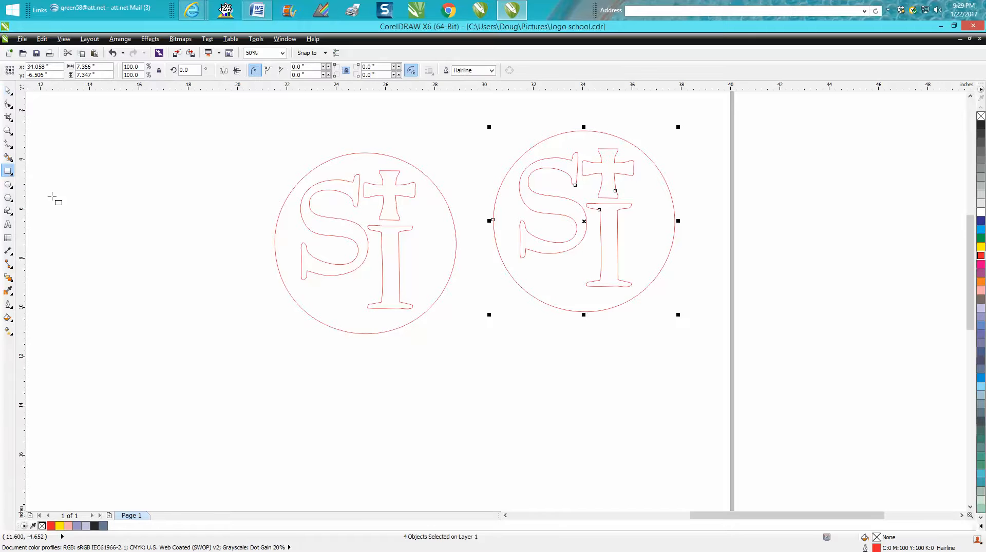
drag(336, 319, 347, 353)
click(8, 90)
drag(269, 137, 491, 385)
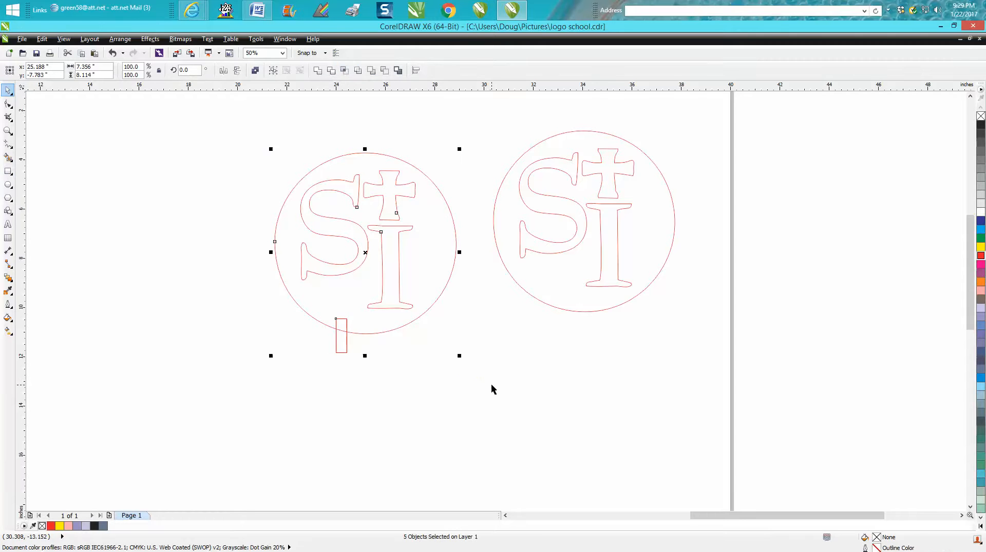
key(ctrl+g)
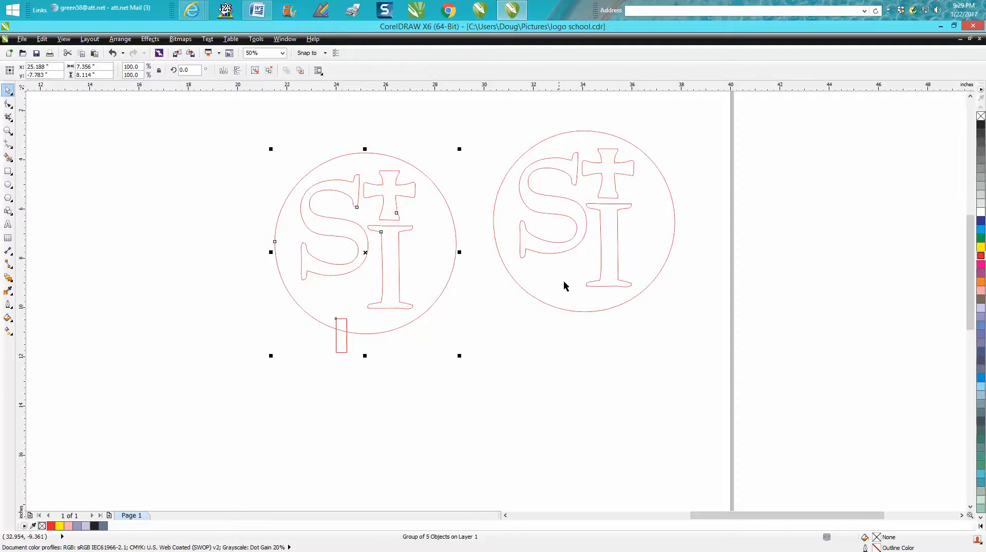
Center the copy's letter I on the page and add a vertical guideline through the page center at 20 inches
click(599, 254)
scroll(600, 257, down, 2)
key(p)
drag(23, 221, 117, 229)
key(p)
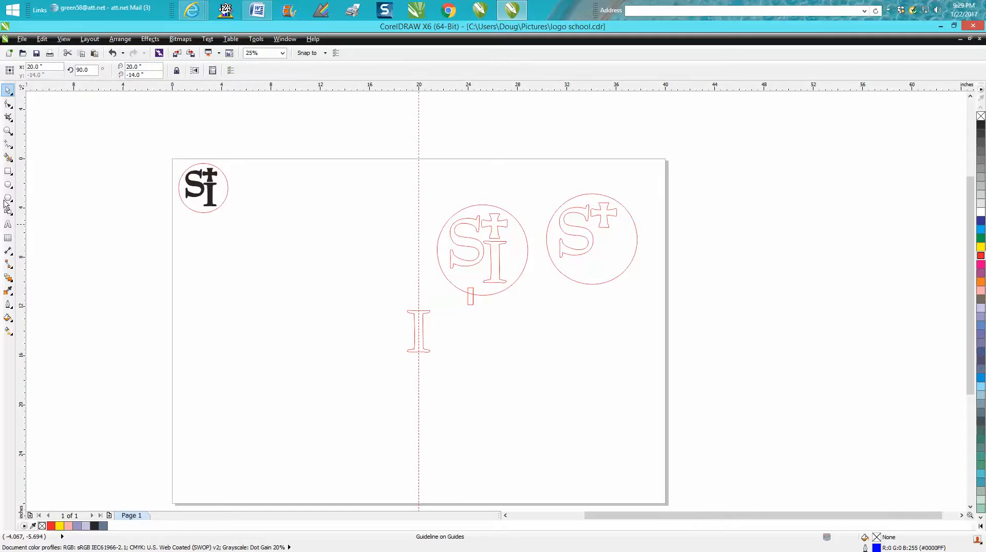
Reshape the letter I's upper-left and lower-left serif curves and straighten the left edge of its stem
click(8, 131)
drag(385, 291, 497, 383)
drag(329, 159, 501, 418)
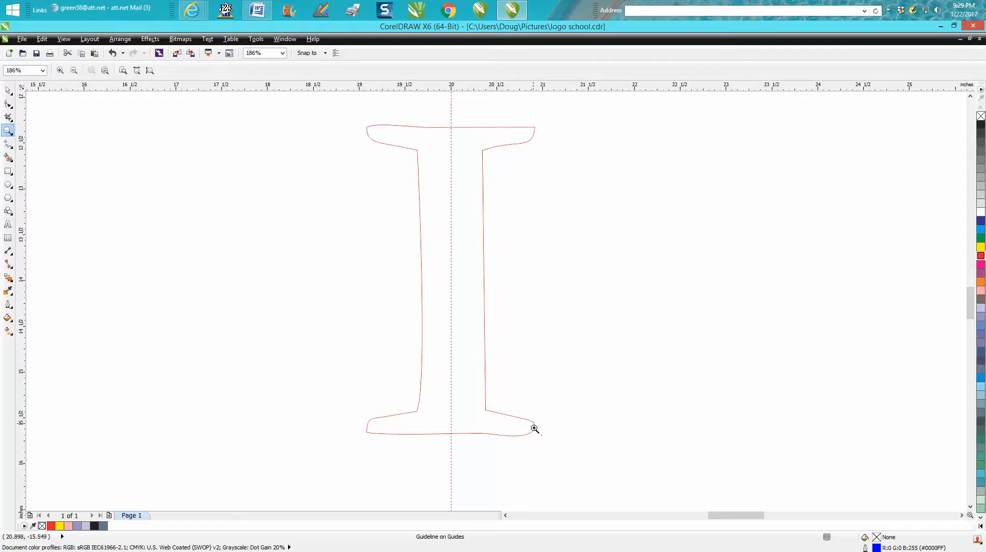
click(8, 104)
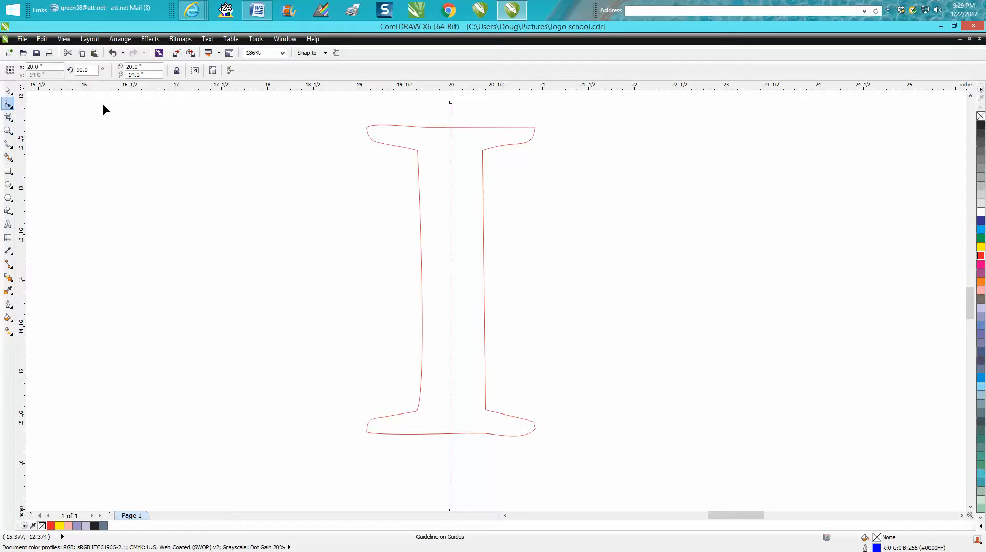
click(365, 128)
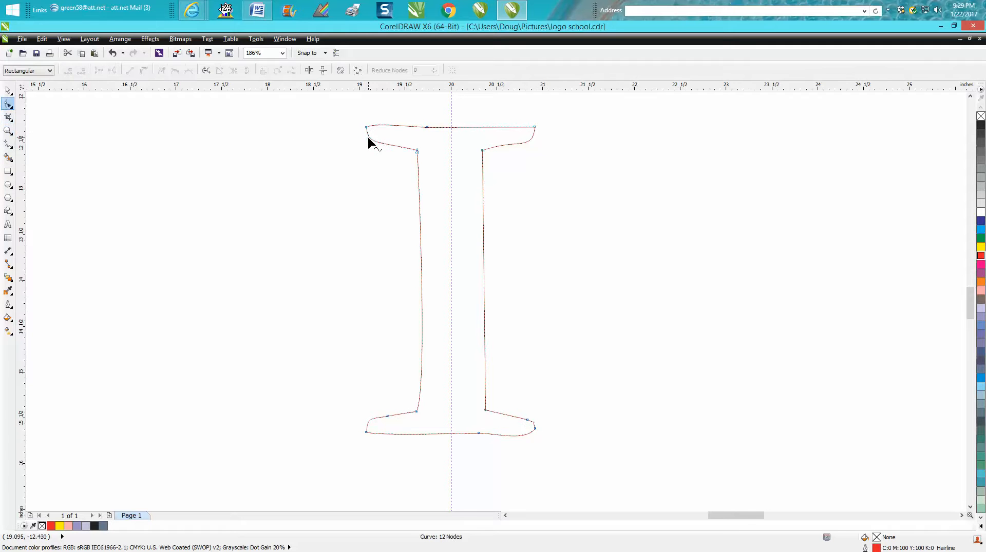
click(366, 128)
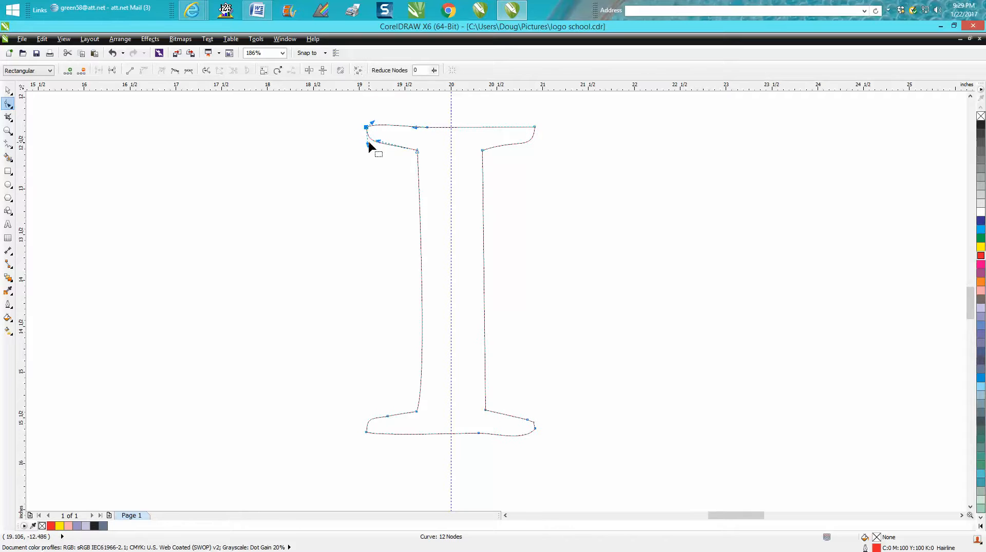
drag(367, 145, 365, 151)
click(388, 417)
drag(366, 418, 362, 413)
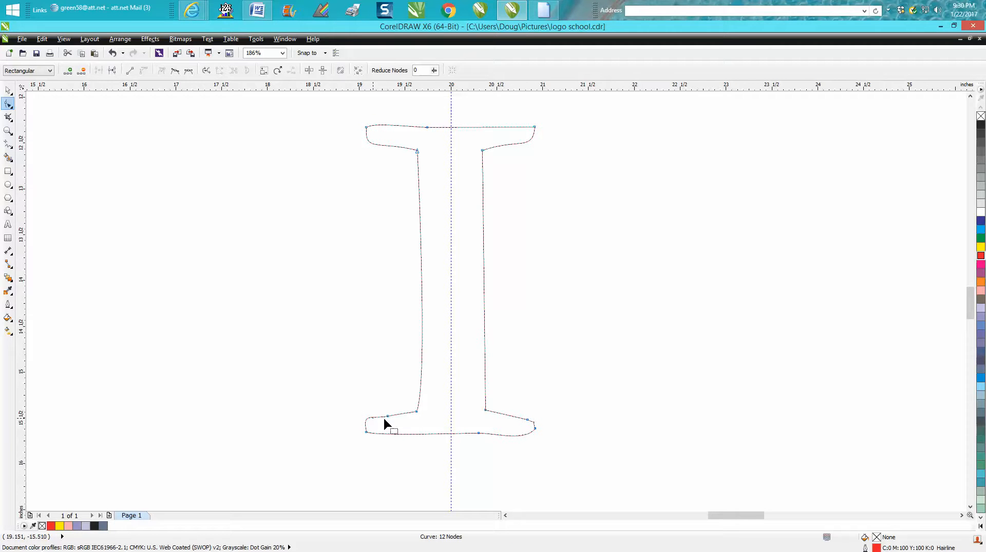
click(416, 412)
drag(426, 387, 421, 379)
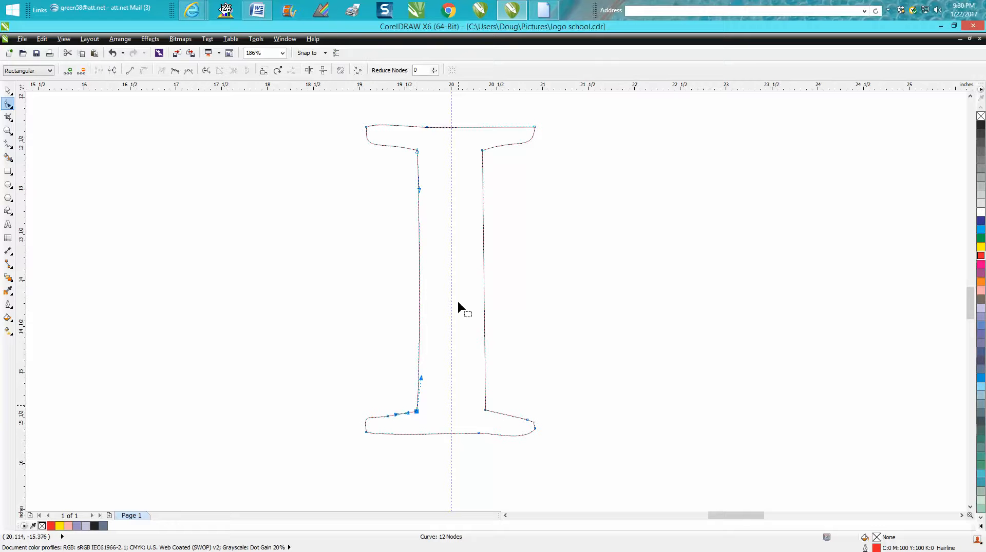
Delete the extra nodes on the I's top edge and lower-left serif, and round its upper-left serif curve
click(426, 127)
key(Delete)
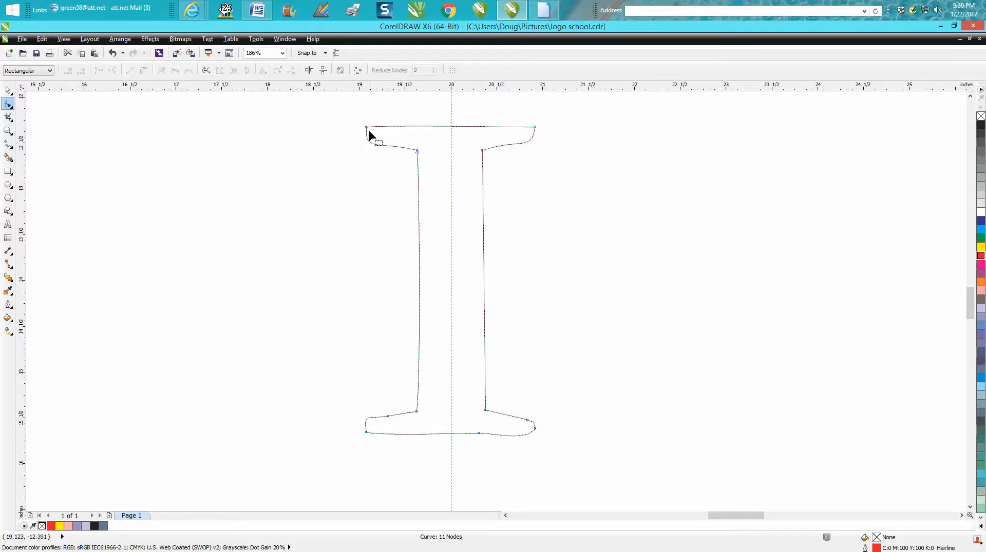
click(366, 128)
drag(370, 125, 360, 151)
click(8, 91)
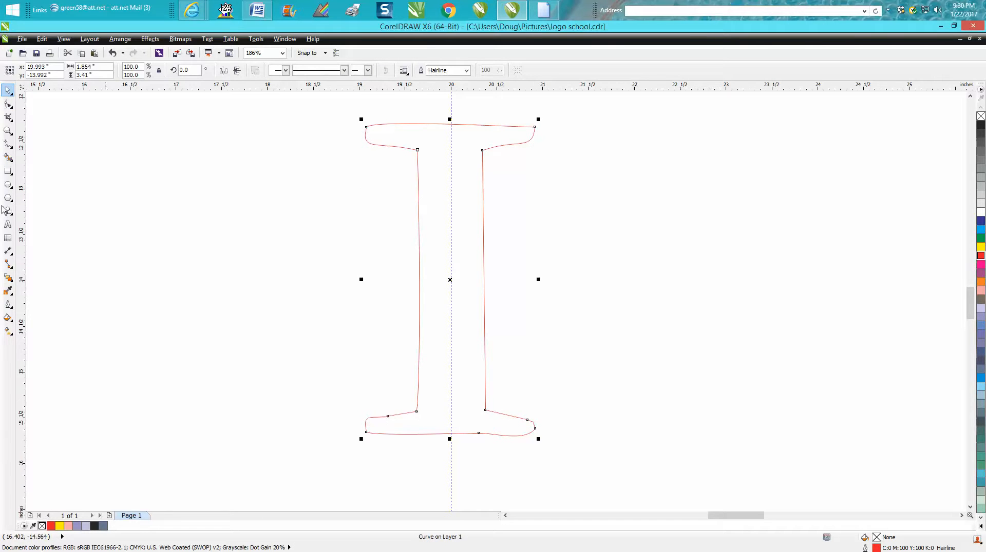
click(9, 103)
click(387, 416)
key(Delete)
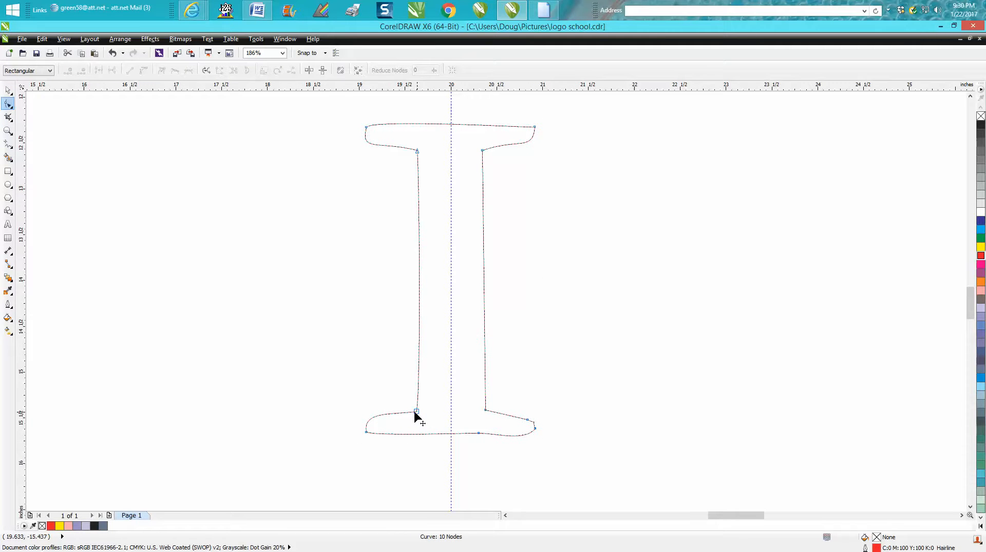
Remove the I's right half at the guideline with Virtual Segment Delete and mirror a copy of the left half across it
click(10, 119)
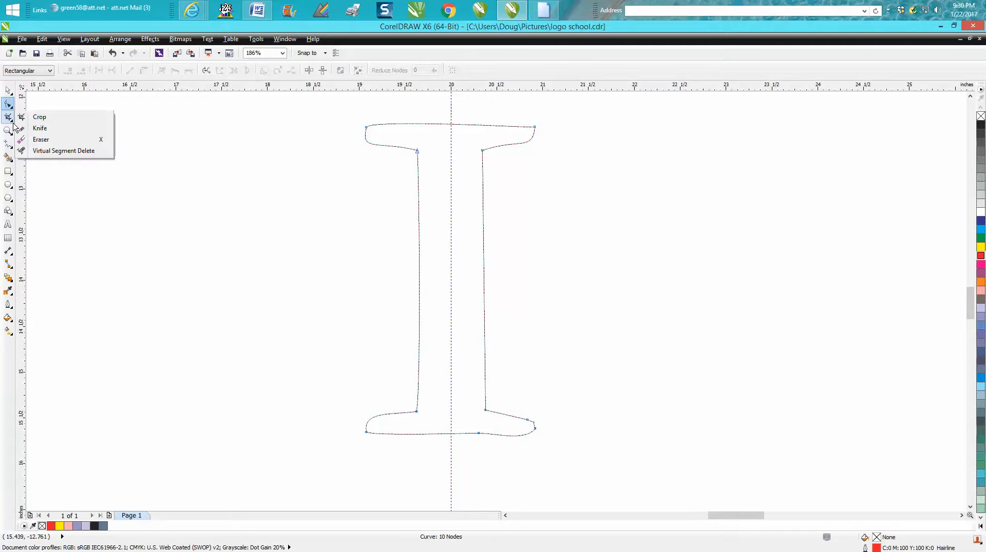
click(42, 152)
click(486, 121)
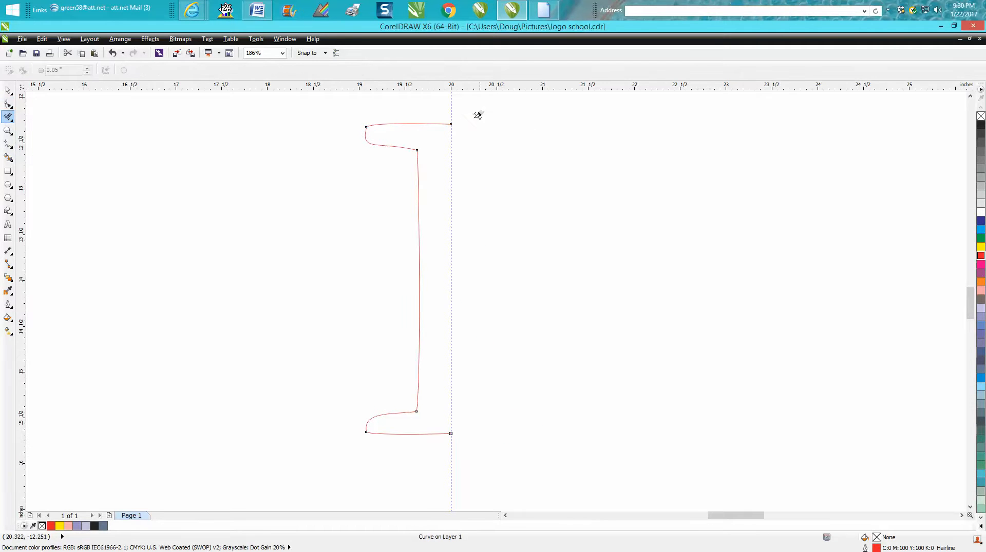
click(9, 91)
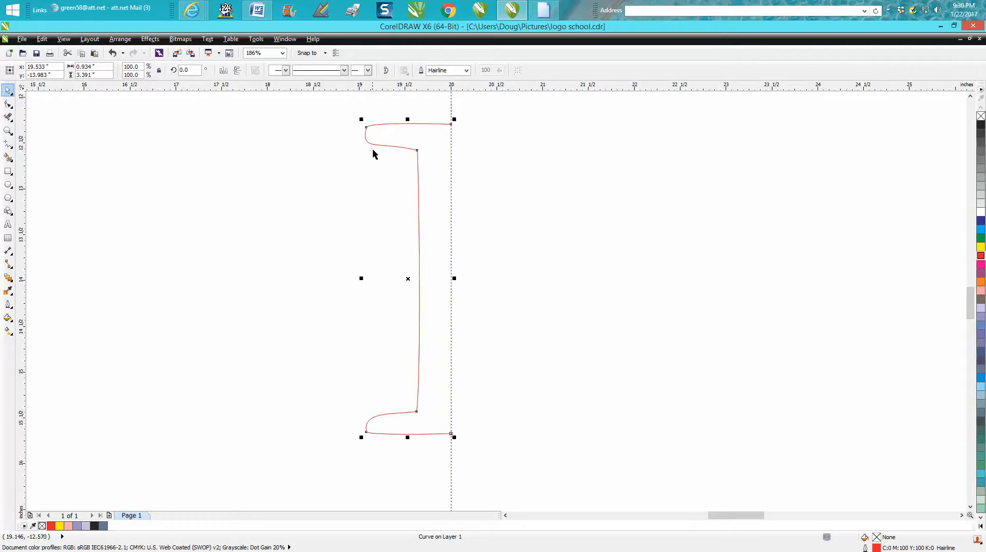
drag(360, 278, 494, 280)
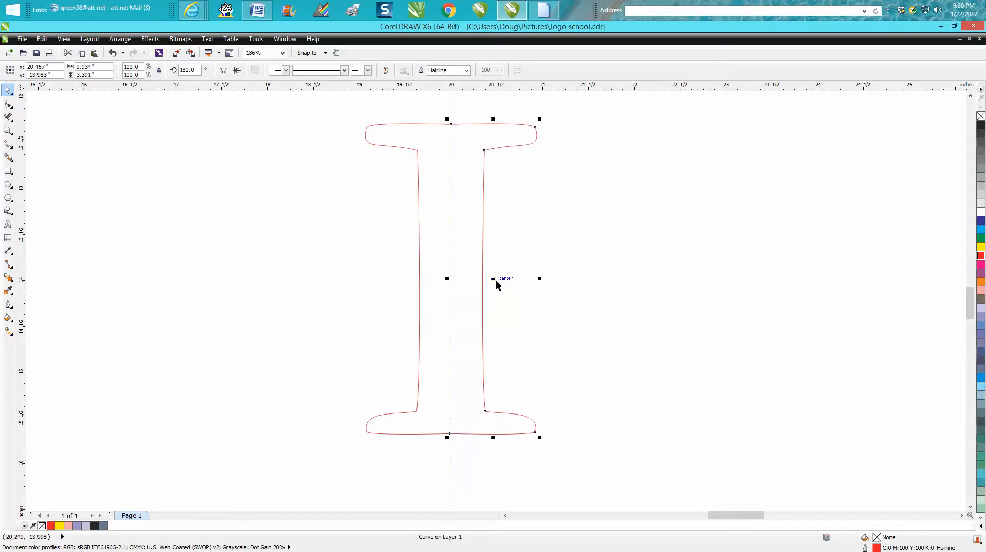
Create a single closed I from the two halves with Smart Fill and place it to their right with no fill and a red outline
click(8, 157)
click(441, 190)
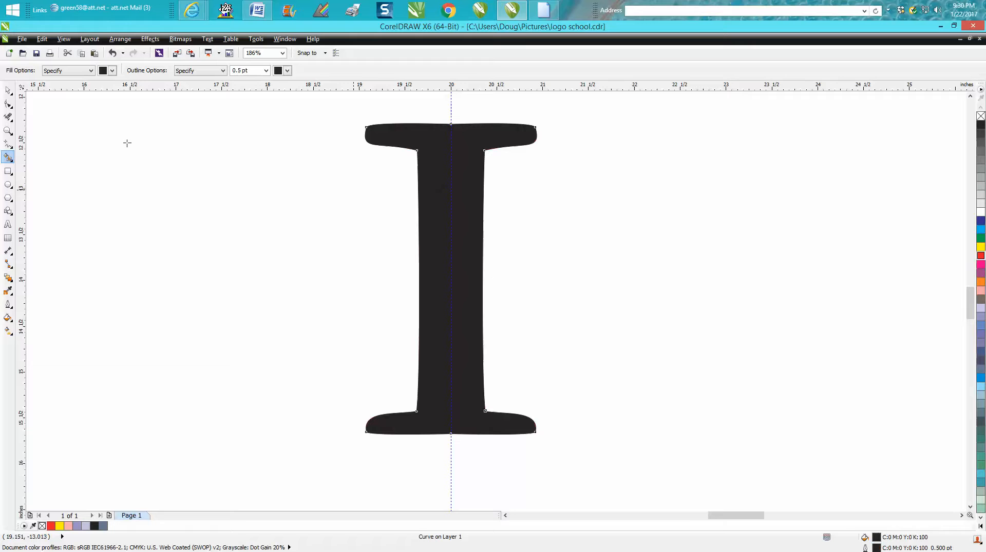
click(7, 92)
drag(436, 203, 667, 215)
click(981, 116)
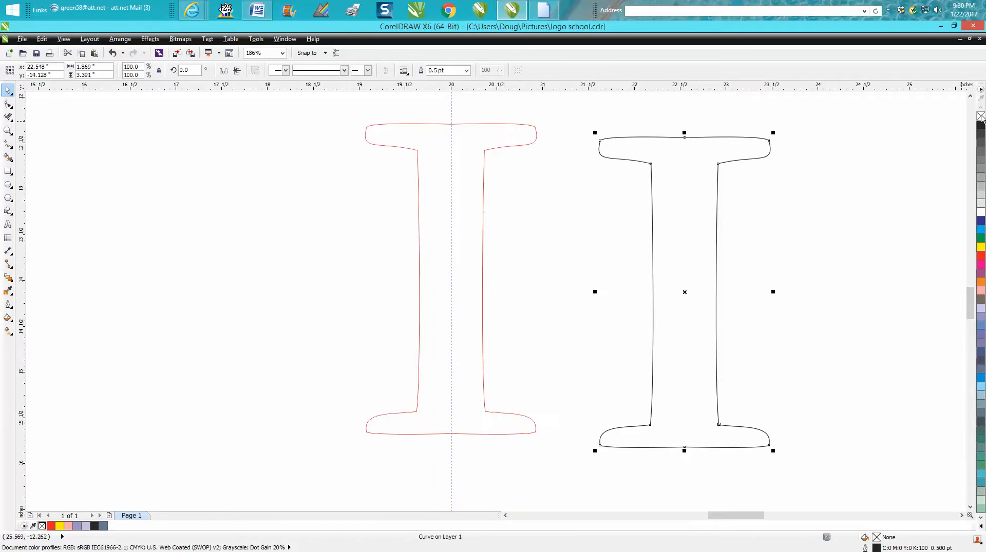
right_click(981, 255)
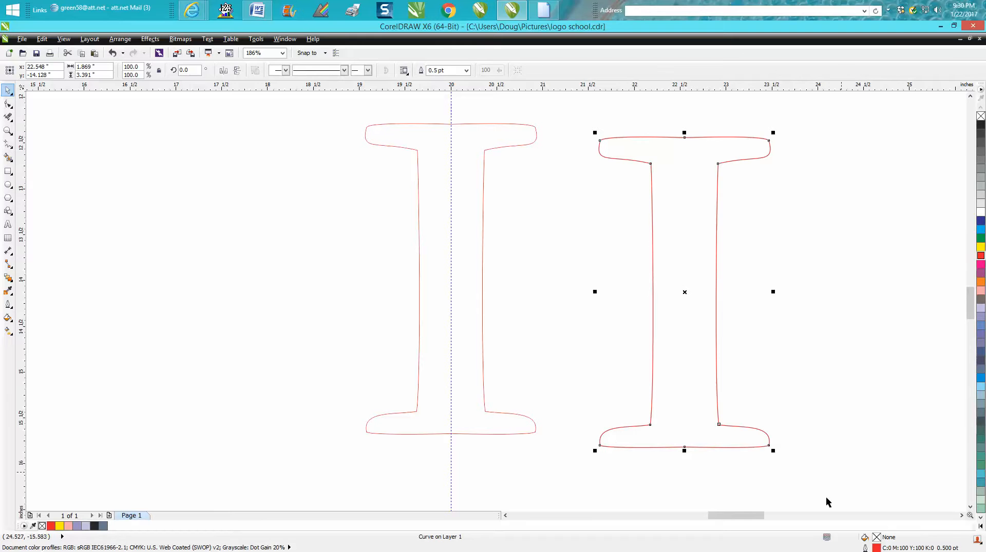
Set the outline width of the rebuilt I to Hairline
double_click(885, 548)
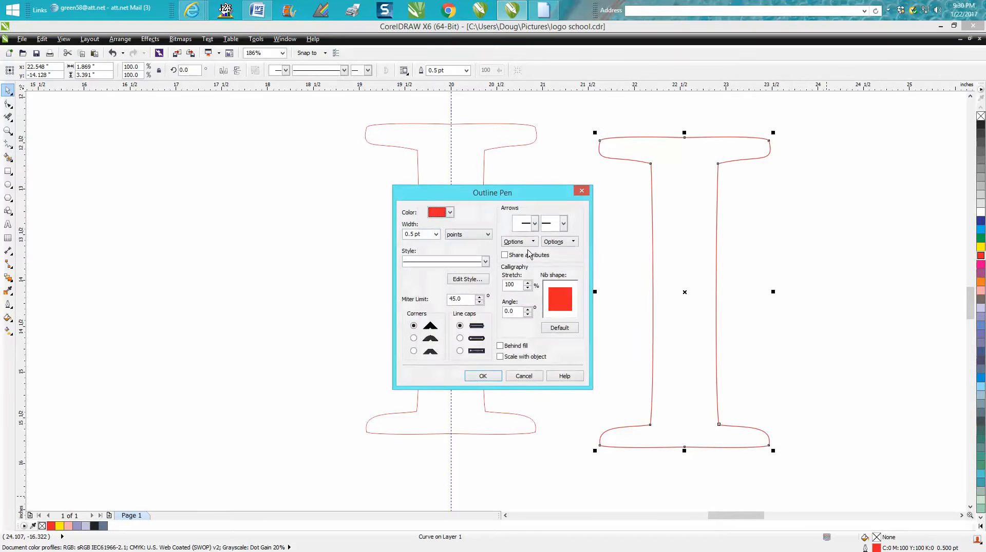
click(439, 235)
click(416, 242)
click(482, 376)
Delete the two leftover I halves on the vertical guideline
scroll(750, 334, down, 3)
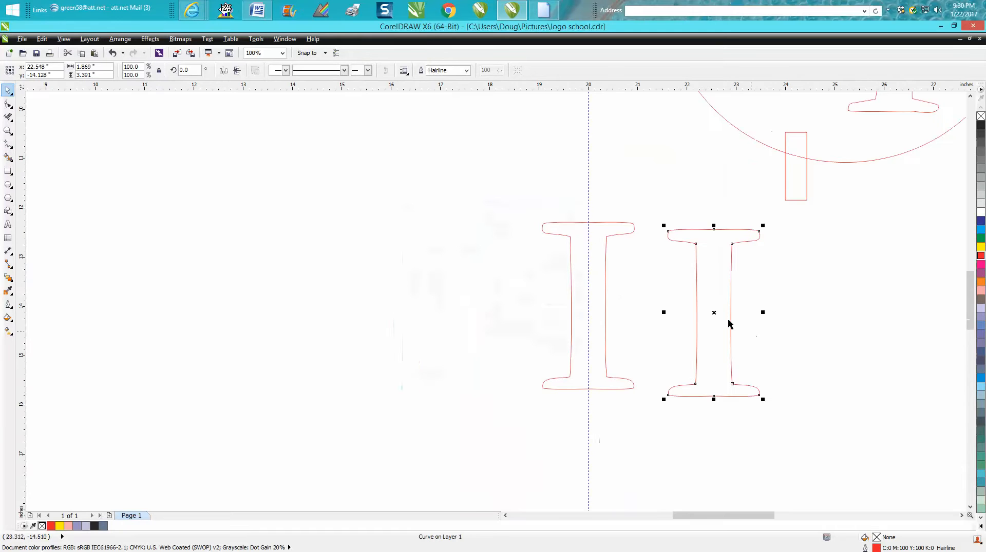
click(606, 295)
drag(517, 195, 636, 404)
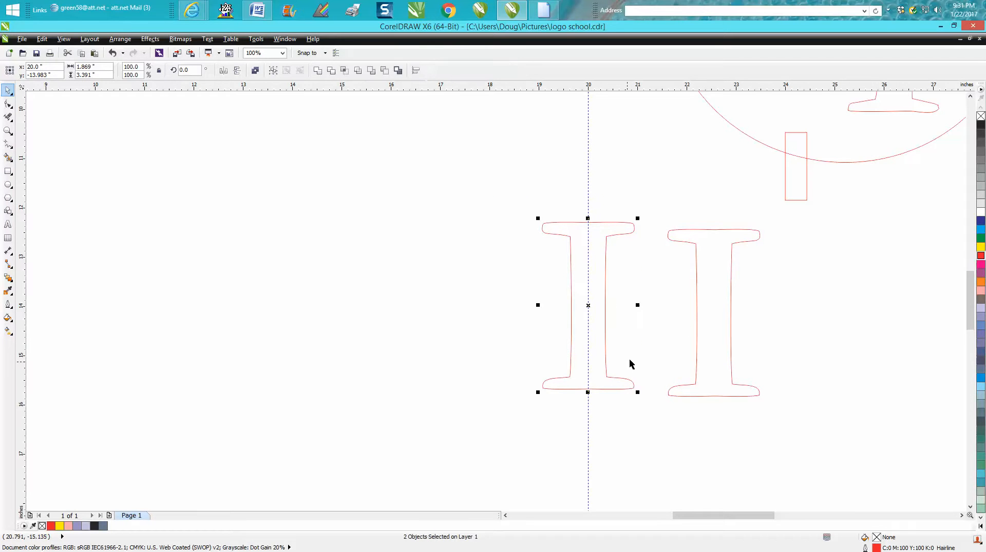
key(Delete)
Center the cross from the partial seal copy on the page so that it straddles the vertical guideline
scroll(852, 266, down, 2)
click(805, 516)
drag(970, 303, 971, 282)
click(724, 146)
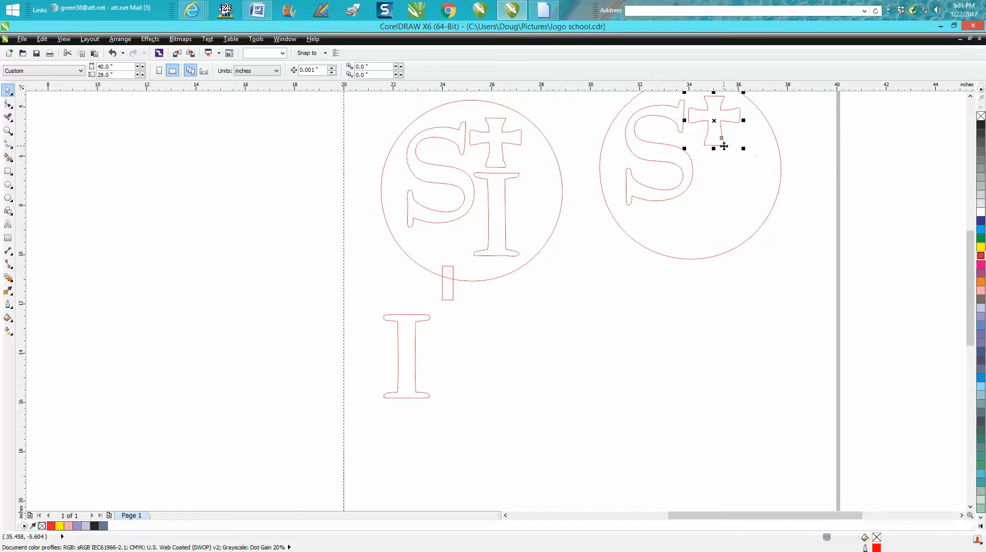
key(Delete)
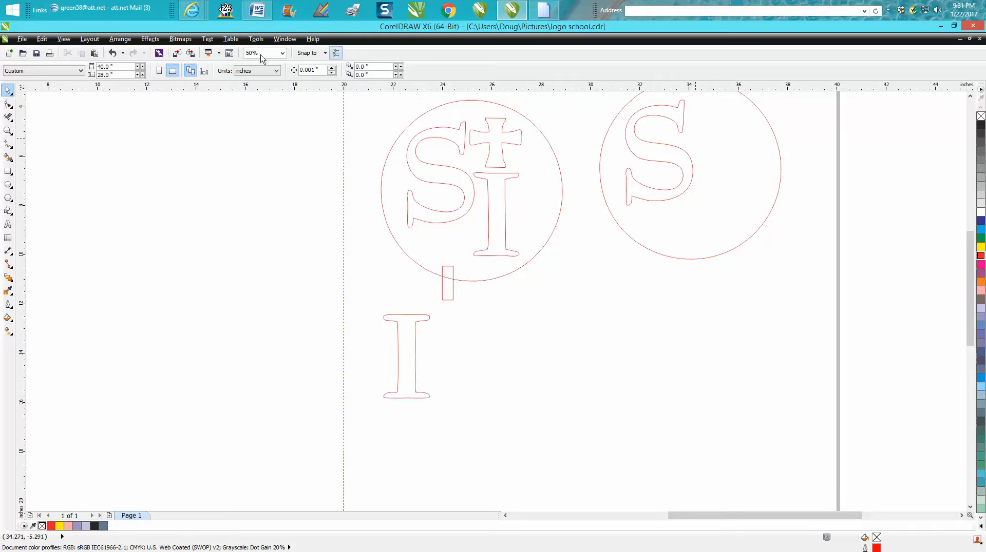
click(112, 53)
key(p)
Remove the half of the cross right of the guideline with Virtual Segment Delete
mouse_move(11, 143)
mouse_down()
mouse_move(291, 266)
mouse_move(339, 328)
mouse_up()
click(9, 130)
drag(219, 246, 430, 417)
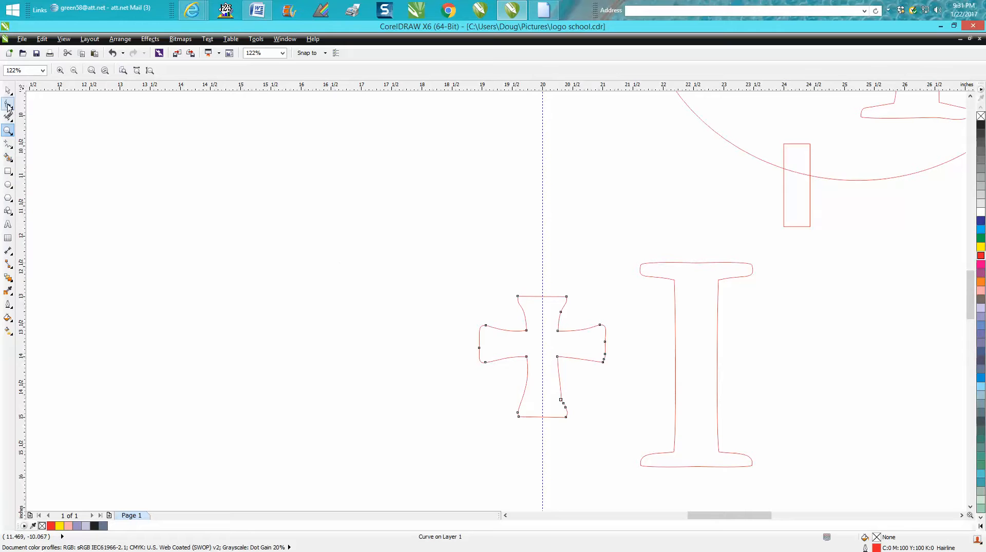
click(9, 103)
click(518, 297)
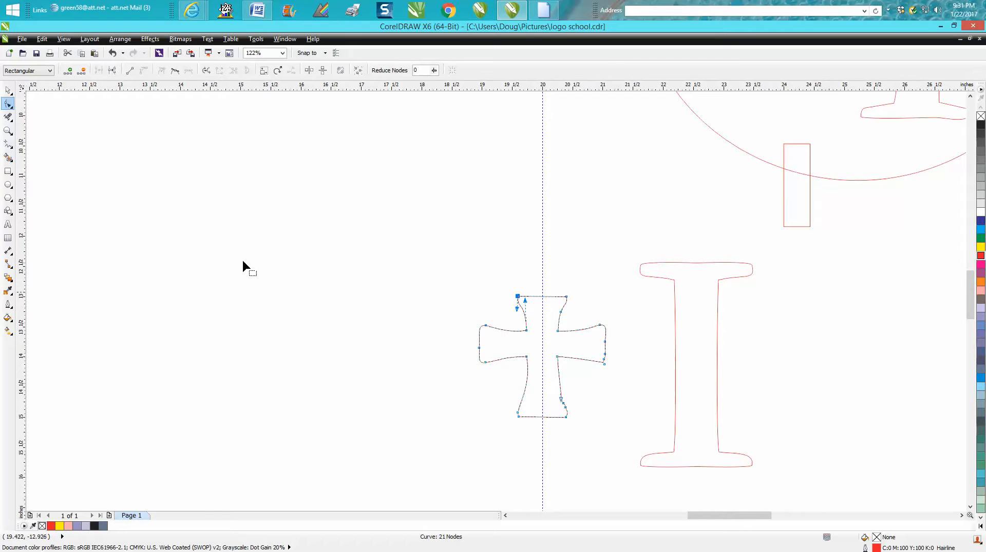
click(8, 118)
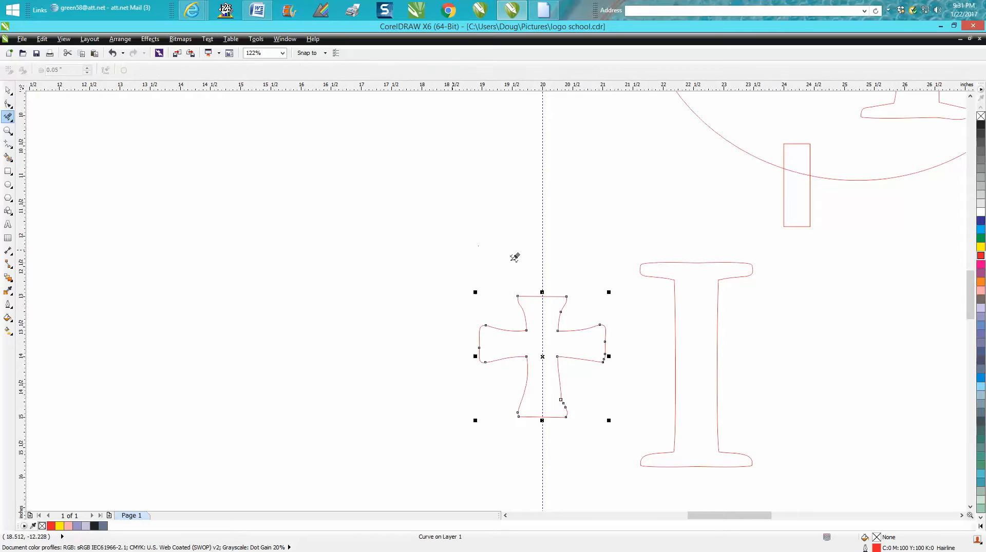
click(555, 296)
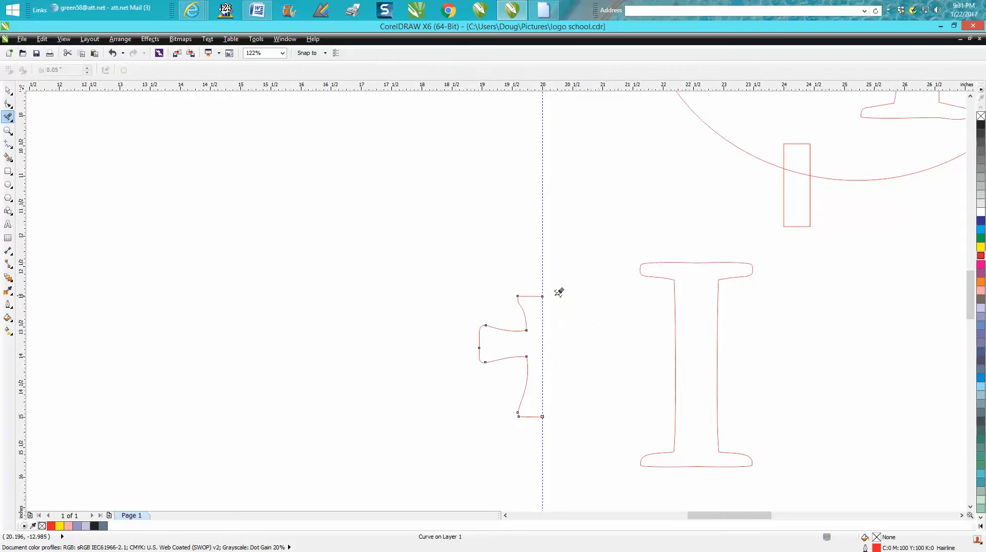
Mirror a copy of the remaining cross half horizontally across the guideline to complete the shape
click(8, 91)
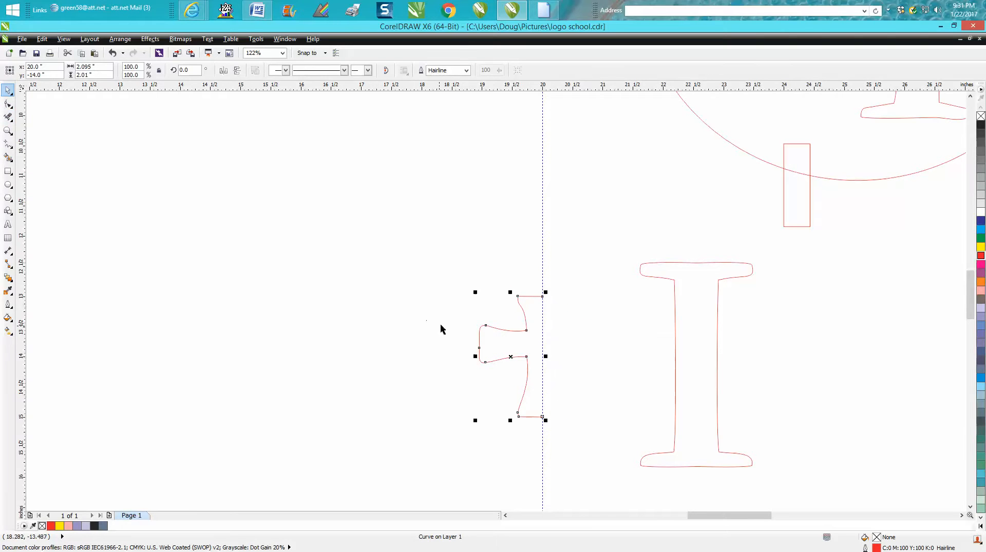
drag(476, 356, 549, 360)
right_click(549, 359)
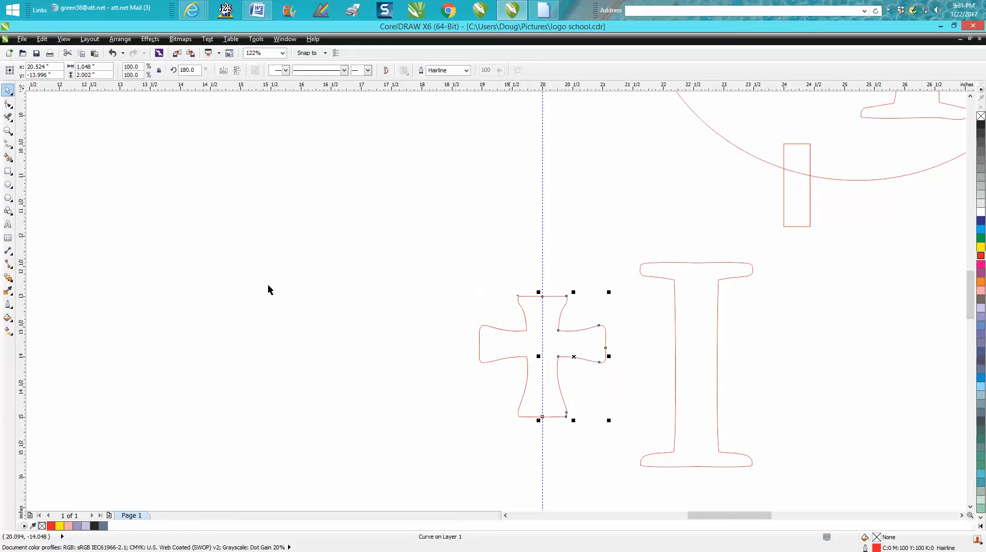
Create a single closed cross from the halves with Smart Fill and place it right of the I with no fill and a red outline
click(9, 157)
click(551, 341)
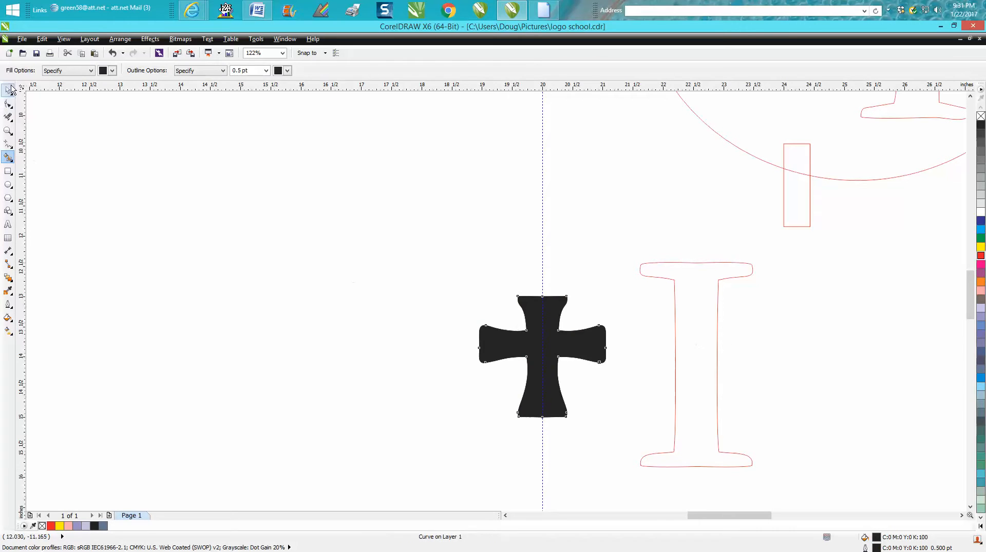
click(10, 90)
drag(572, 349, 838, 337)
right_click(838, 337)
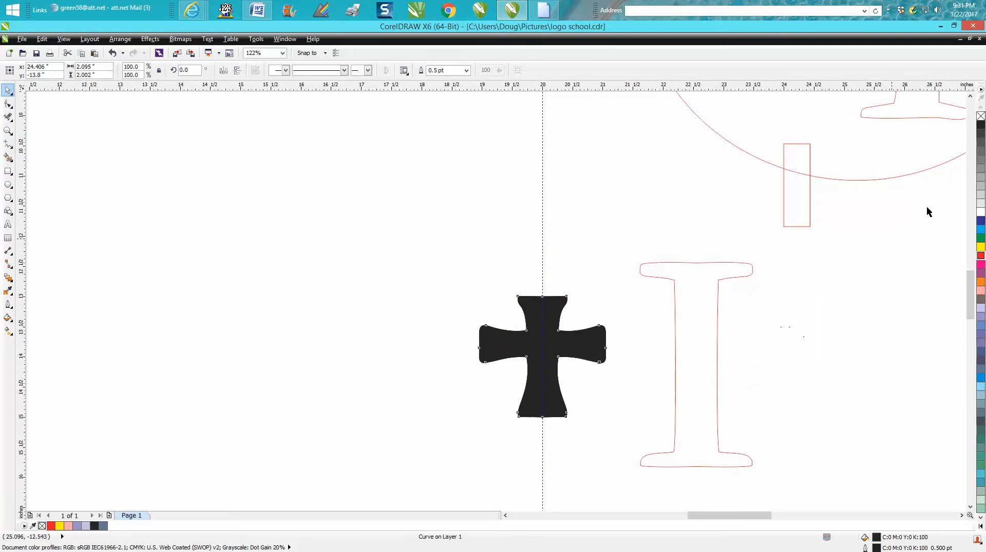
click(980, 117)
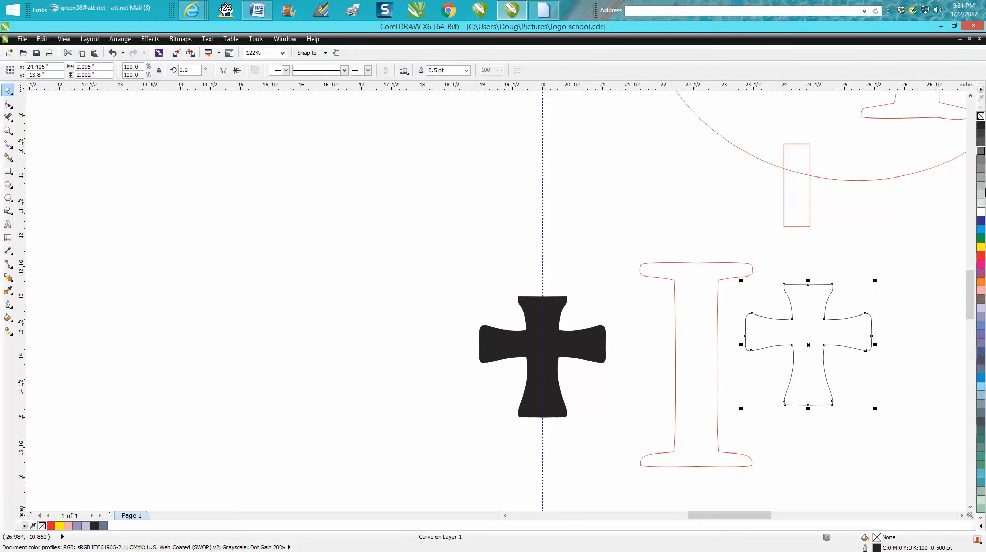
right_click(982, 256)
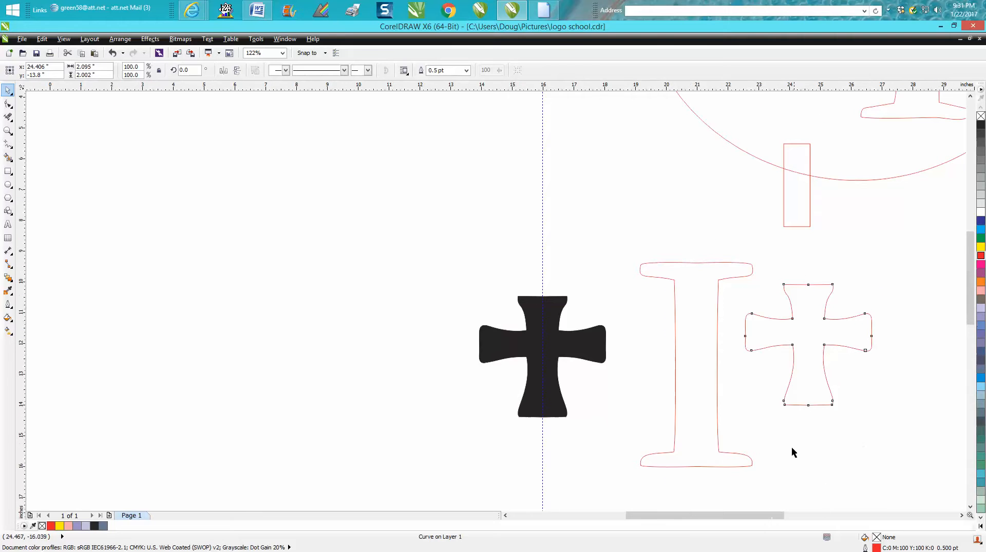
Set the outline width of the rebuilt cross to Hairline
scroll(801, 462, down, 2)
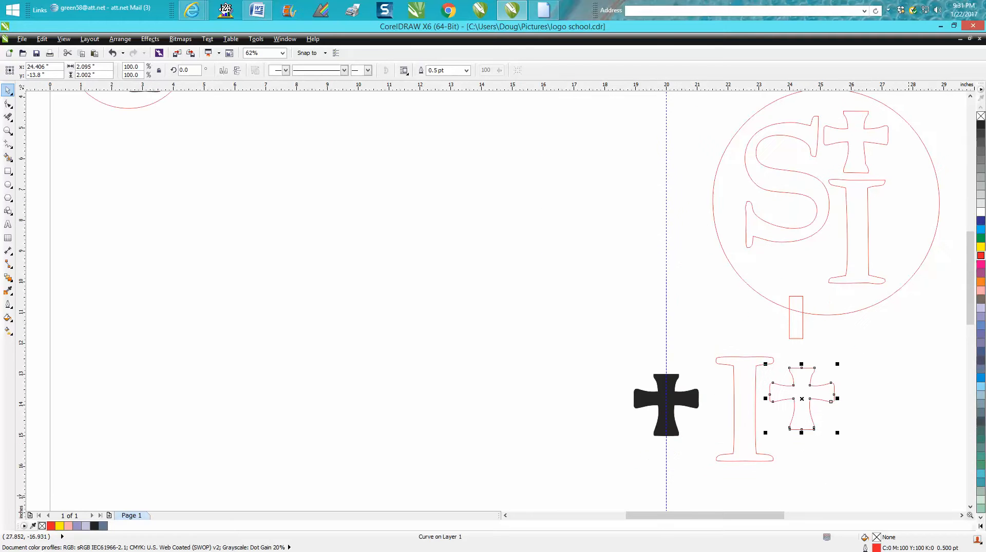
double_click(878, 549)
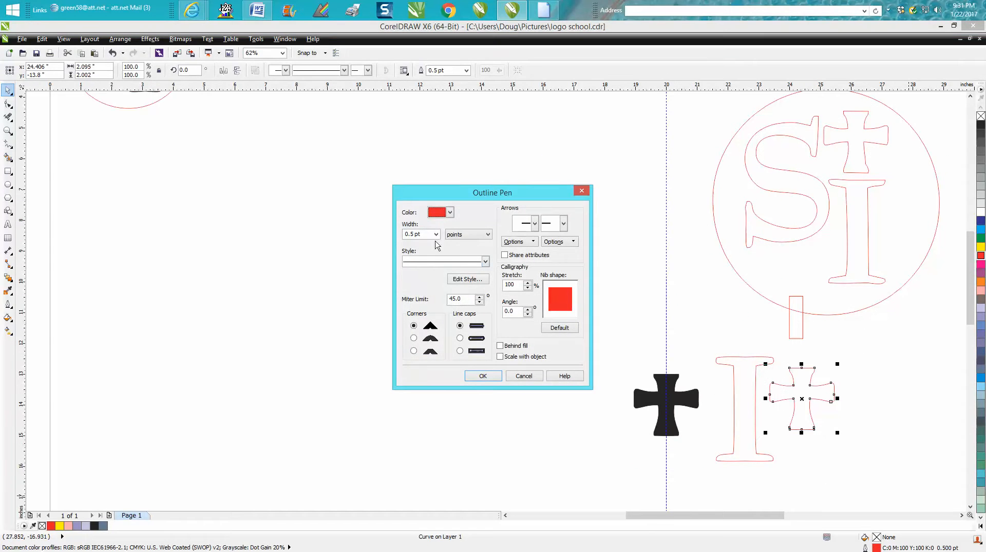
click(435, 234)
click(416, 243)
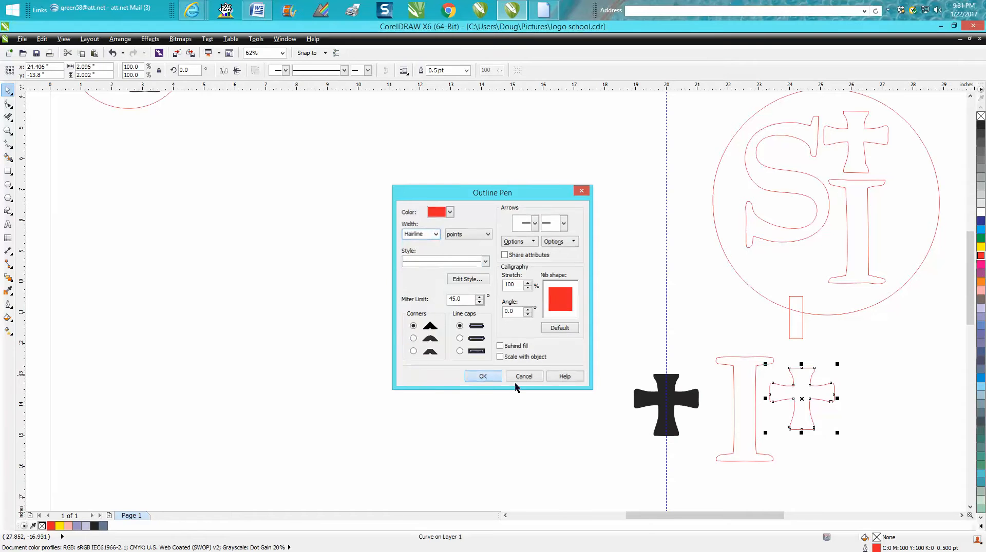
key(Return)
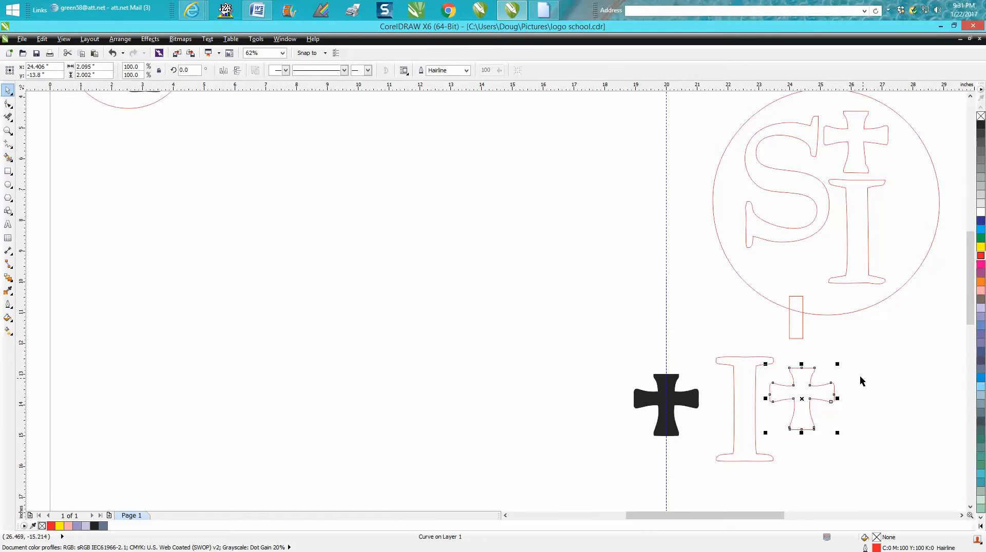
Group the separate S with its circle and move the group exactly over the matching shapes of the complete seal
scroll(854, 335, down, 5)
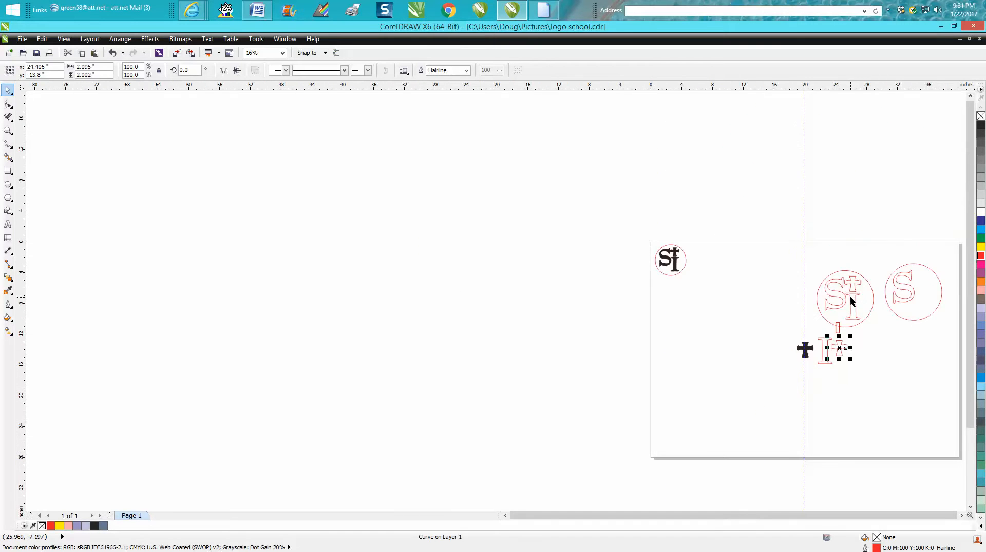
drag(877, 246, 952, 339)
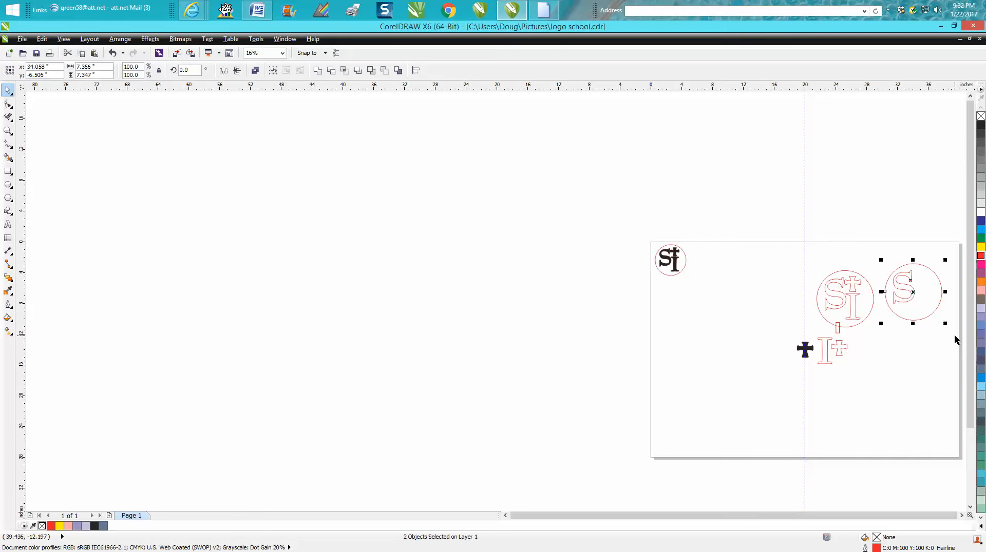
key(ctrl+g)
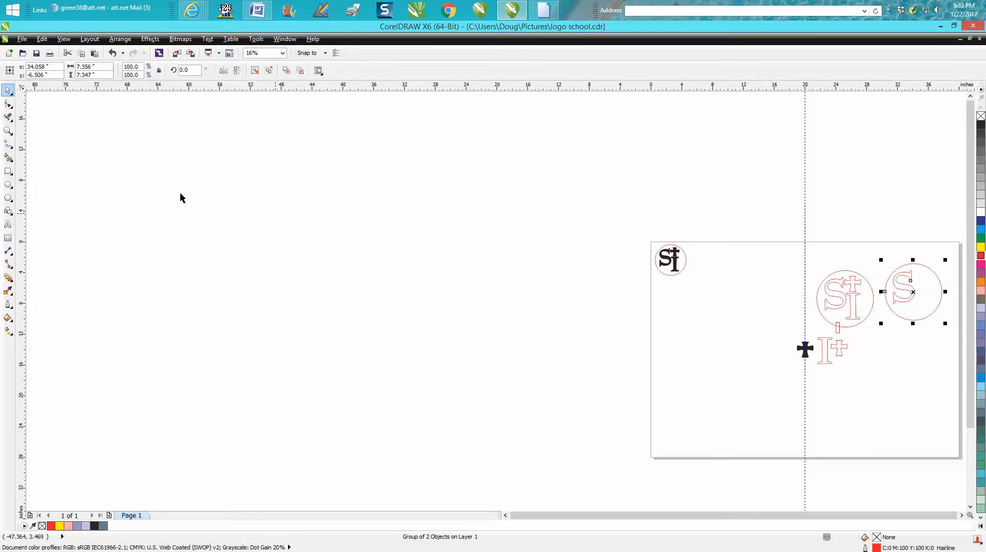
click(8, 131)
drag(804, 244, 960, 395)
click(9, 91)
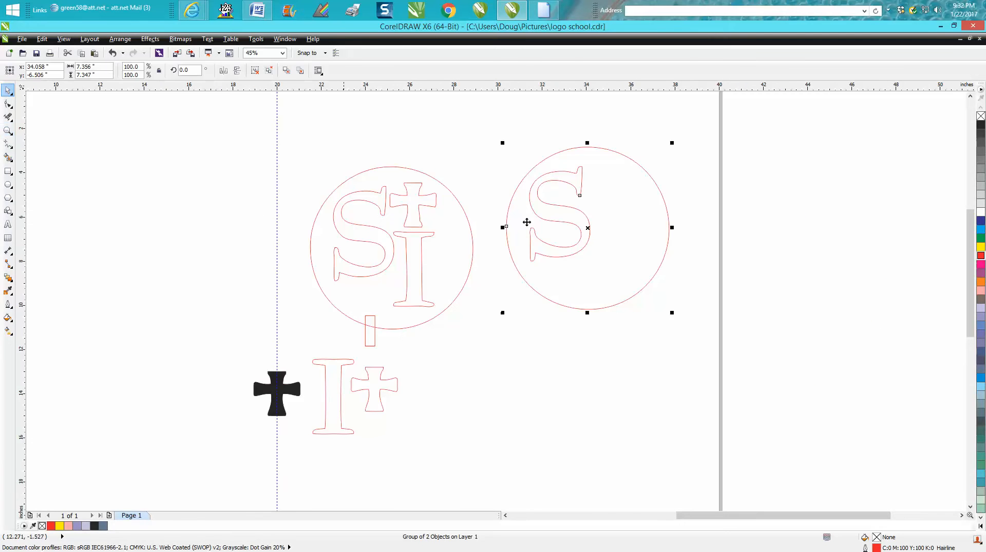
drag(578, 232, 393, 249)
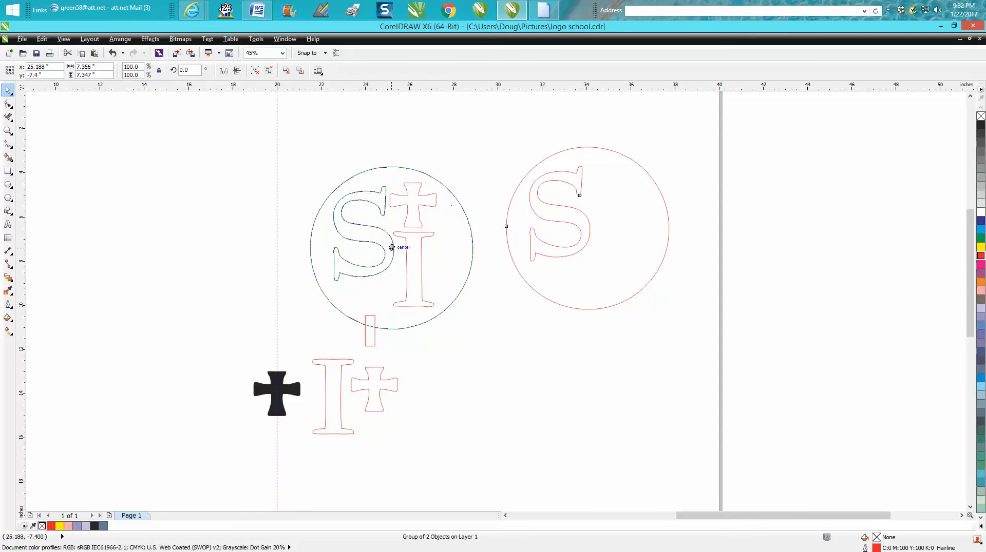
Move the rebuilt cross and the rebuilt I onto their original counterparts inside the seal circle
click(374, 378)
drag(374, 389, 414, 206)
click(348, 369)
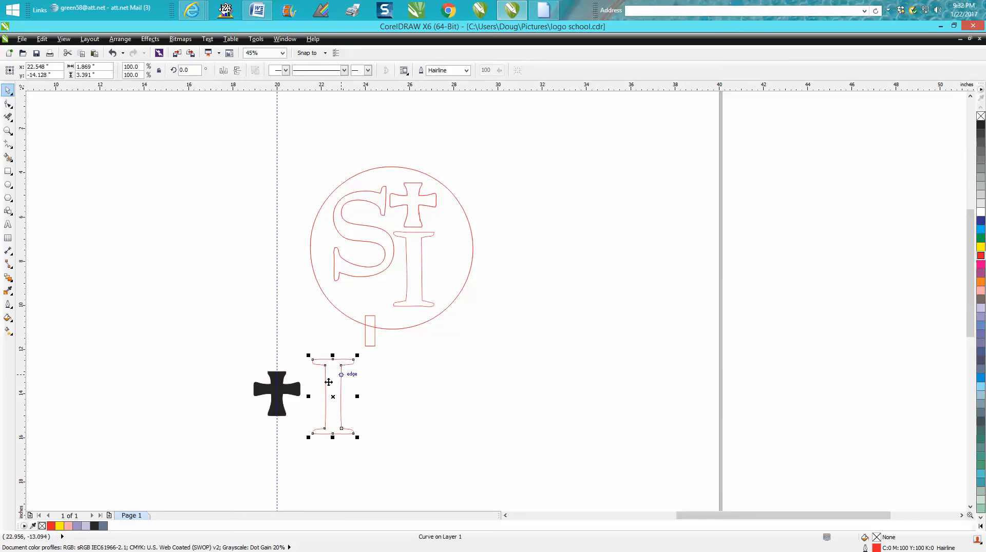
drag(335, 394, 417, 269)
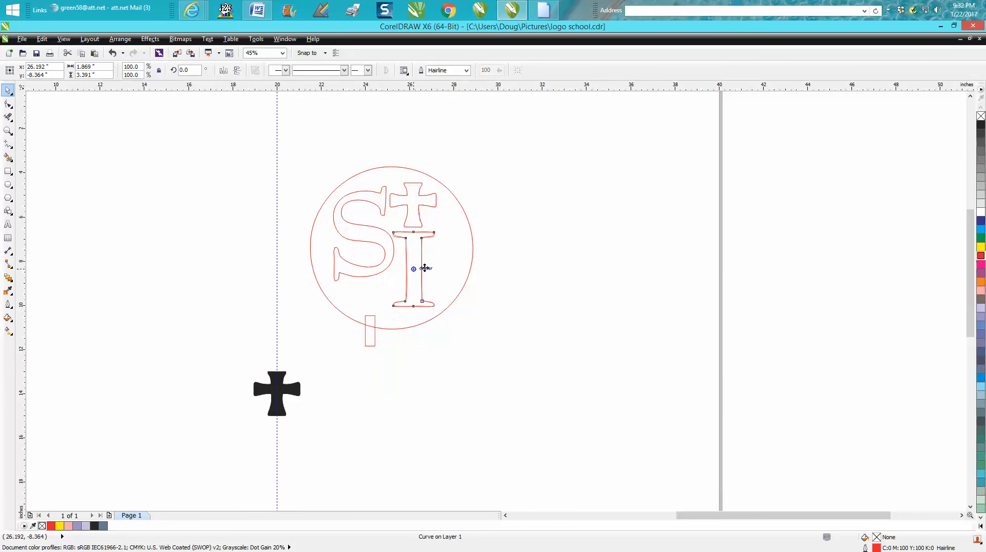
click(7, 132)
drag(301, 160, 523, 388)
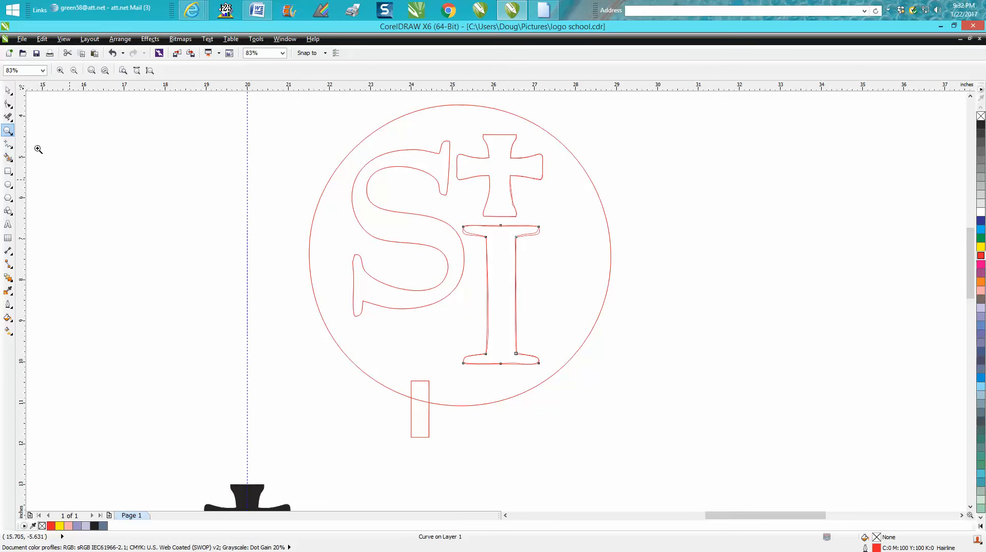
click(8, 90)
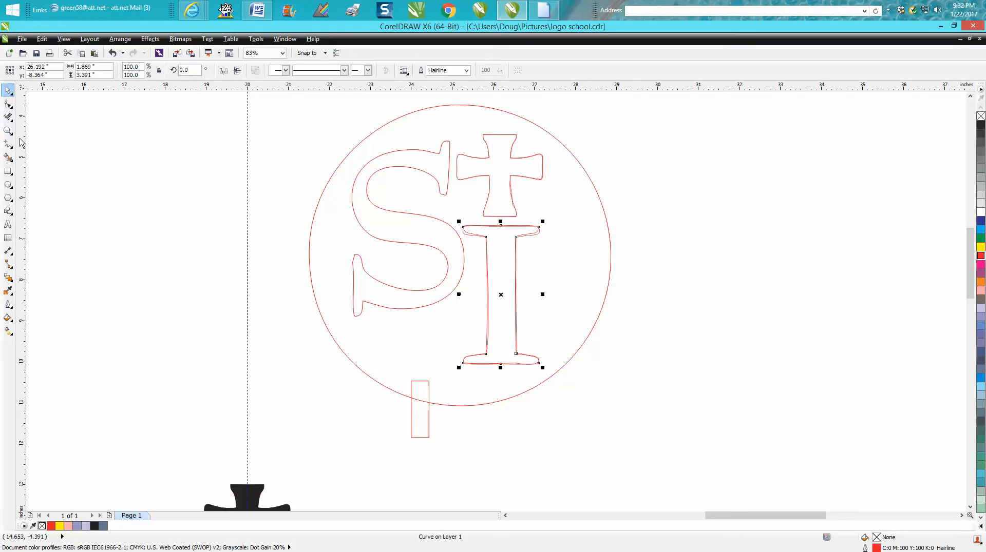
click(411, 430)
drag(411, 425, 784, 413)
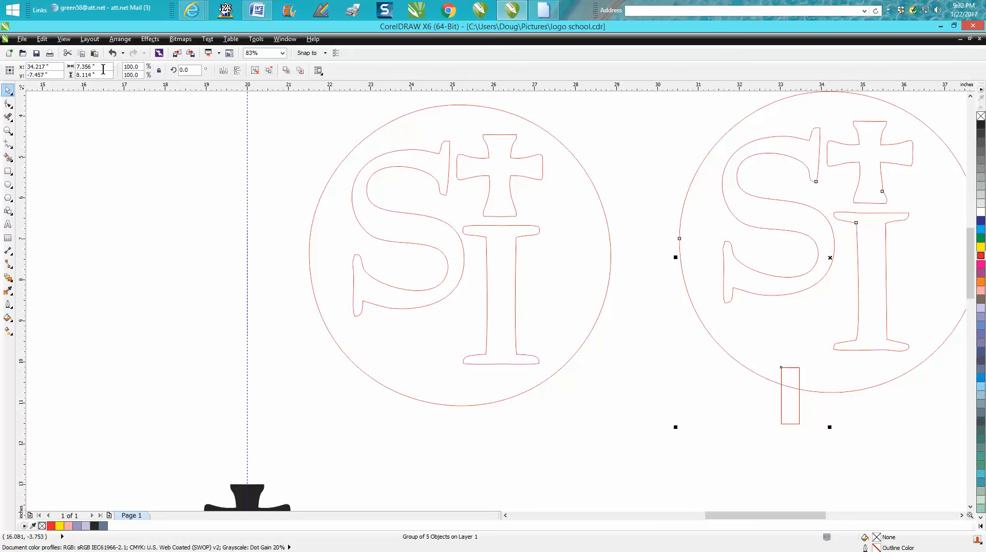
click(111, 53)
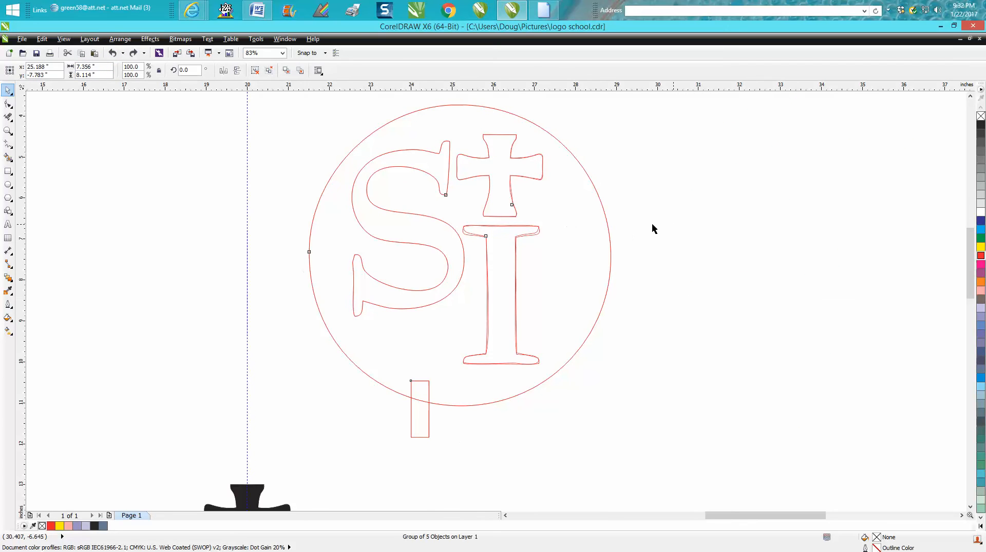
Move the original five-object seal group, including its small rectangle, to the right of the rebuilt seal
click(602, 220)
click(538, 229)
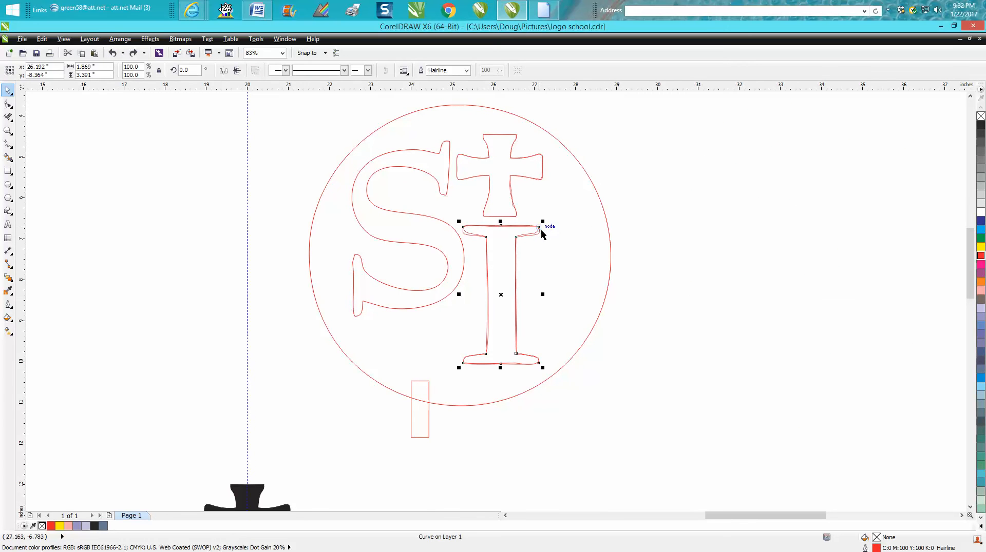
click(532, 182)
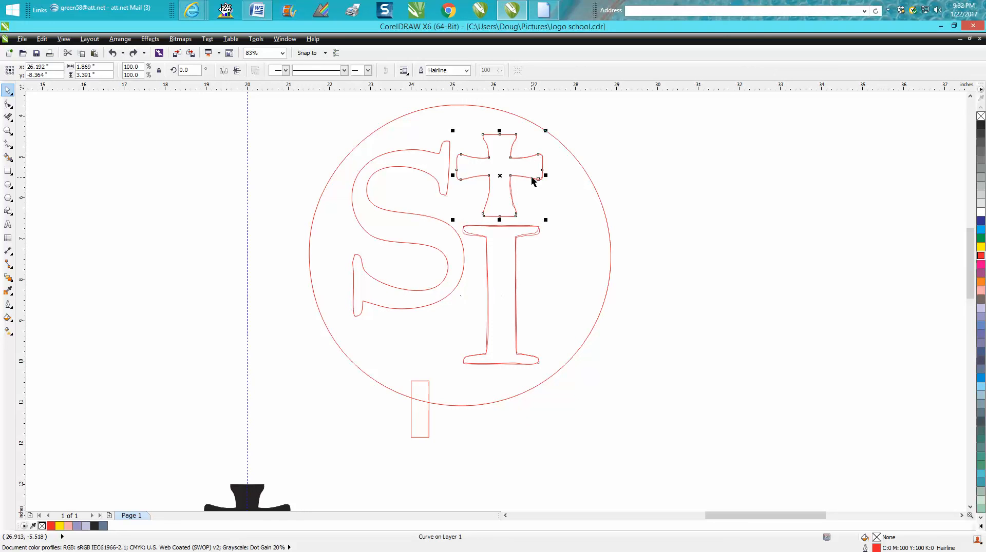
click(446, 191)
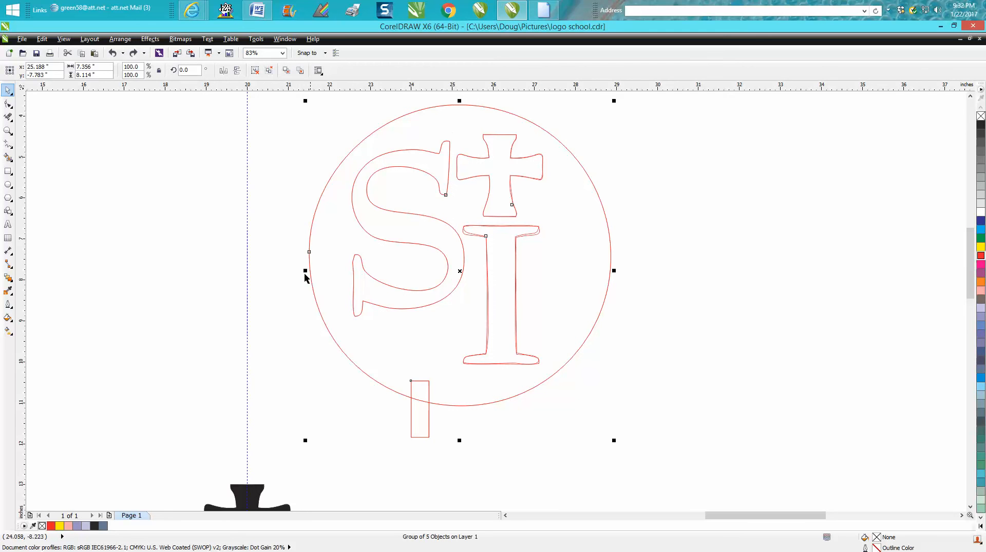
click(280, 264)
click(429, 411)
drag(448, 409, 804, 408)
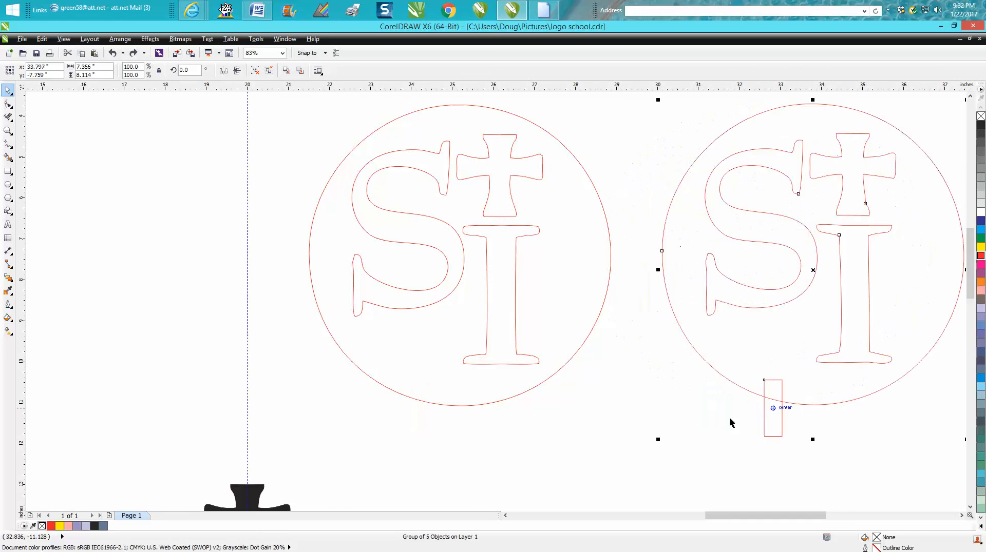
Create a black background shape with Smart Fill in the area between the rebuilt seal's circle and its S, cross and I
click(8, 157)
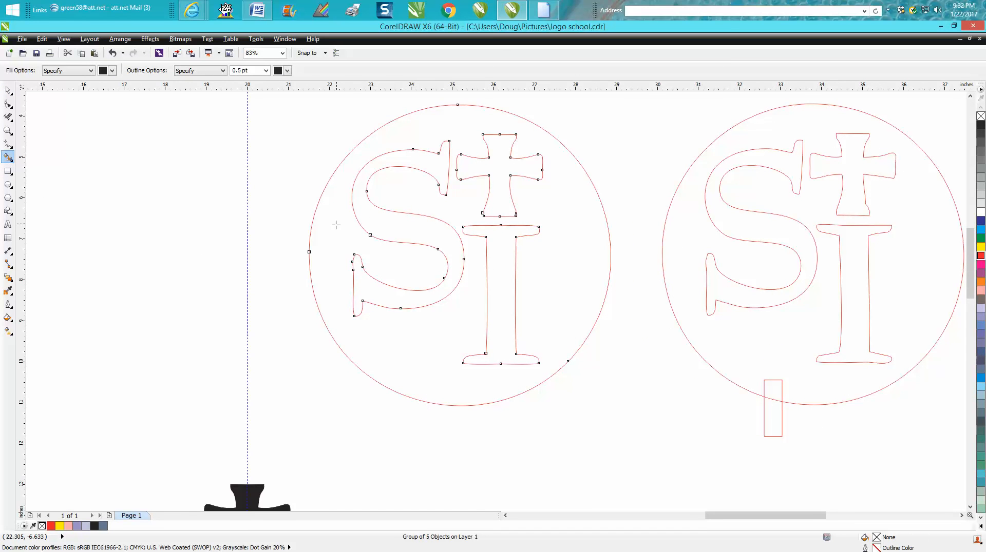
click(336, 225)
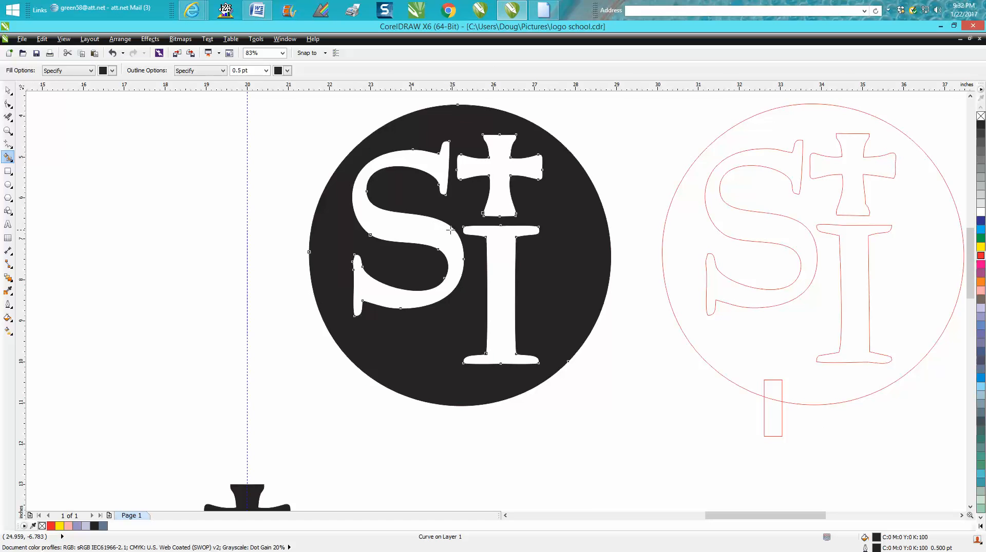